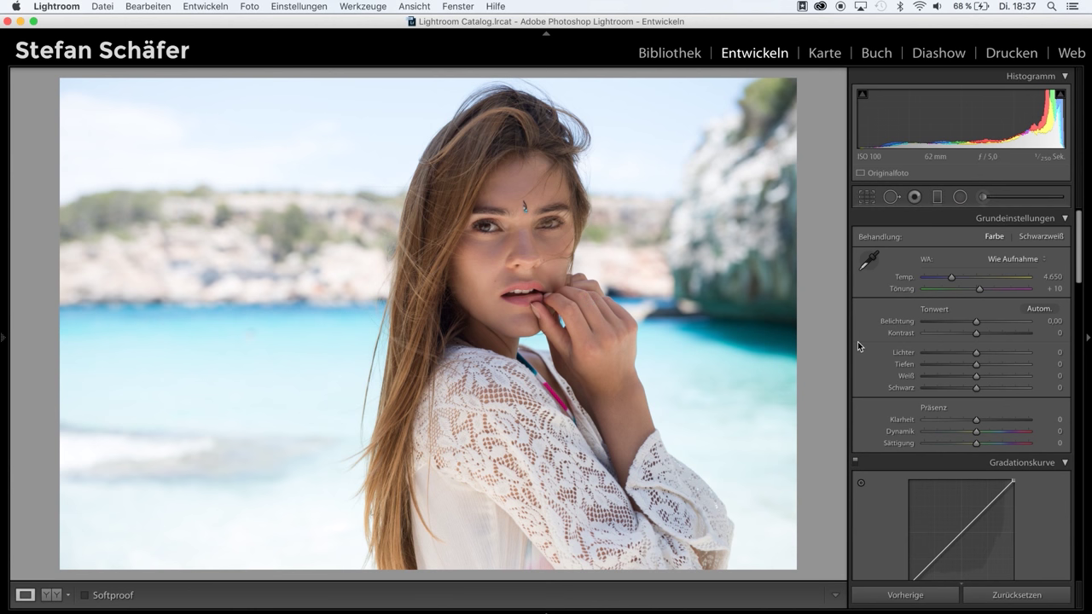
Step: Set Tiefen +45, Lichter −64, Kontrast +24, Weiß +2, Schwarz −25 and Temp 5.228
key(i)
key(i)
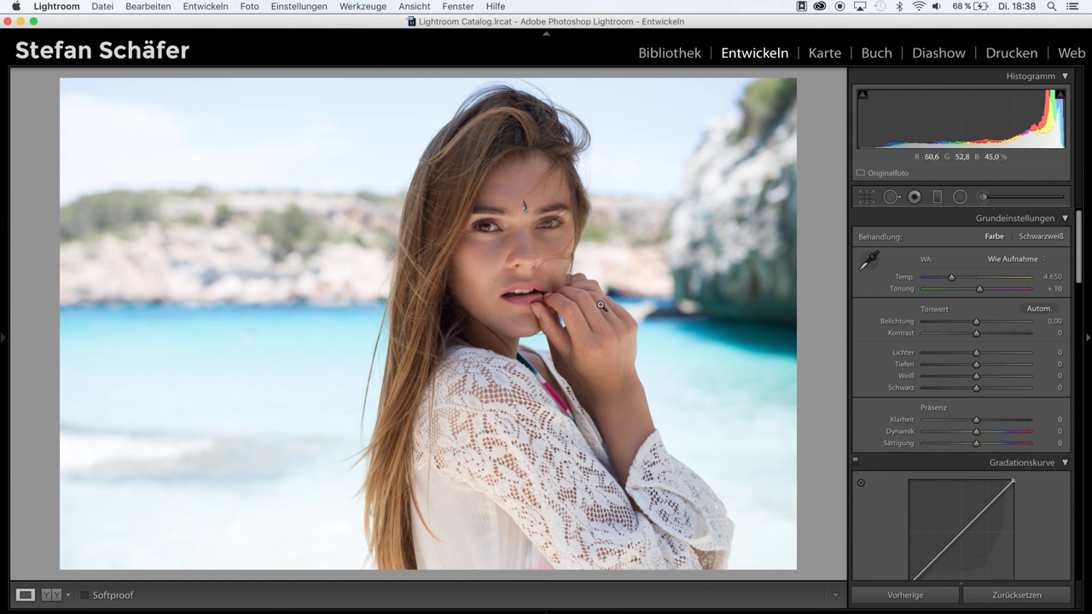
drag(978, 364, 1001, 365)
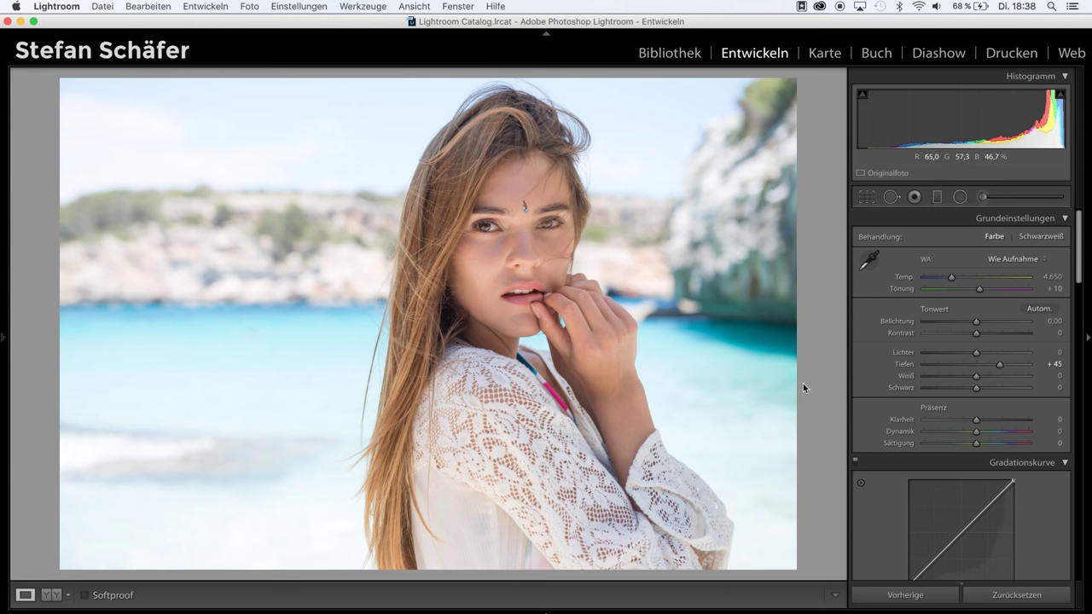
click(944, 354)
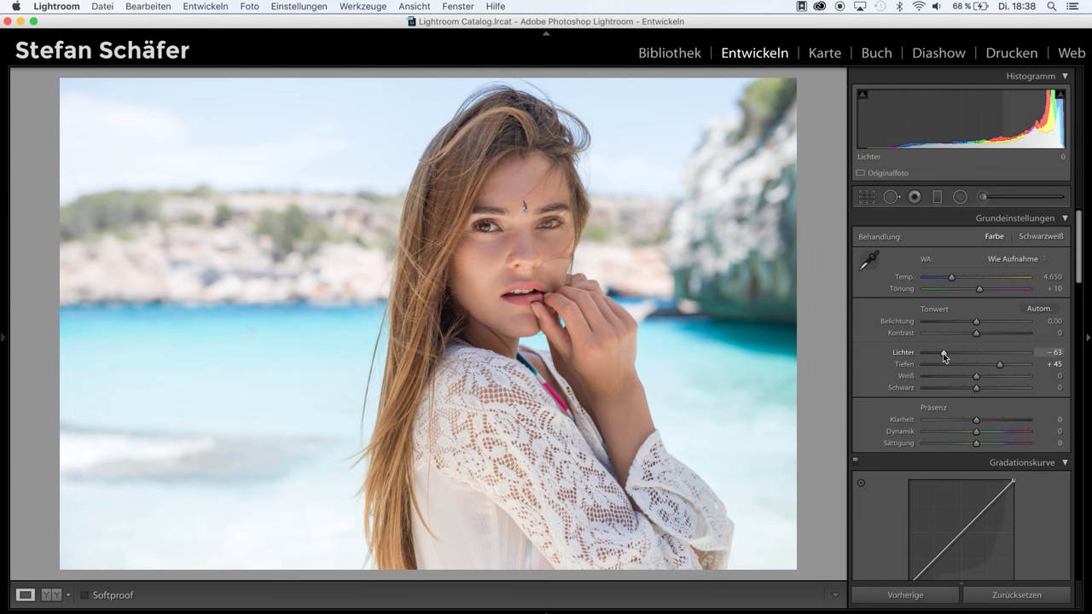
drag(941, 357, 944, 354)
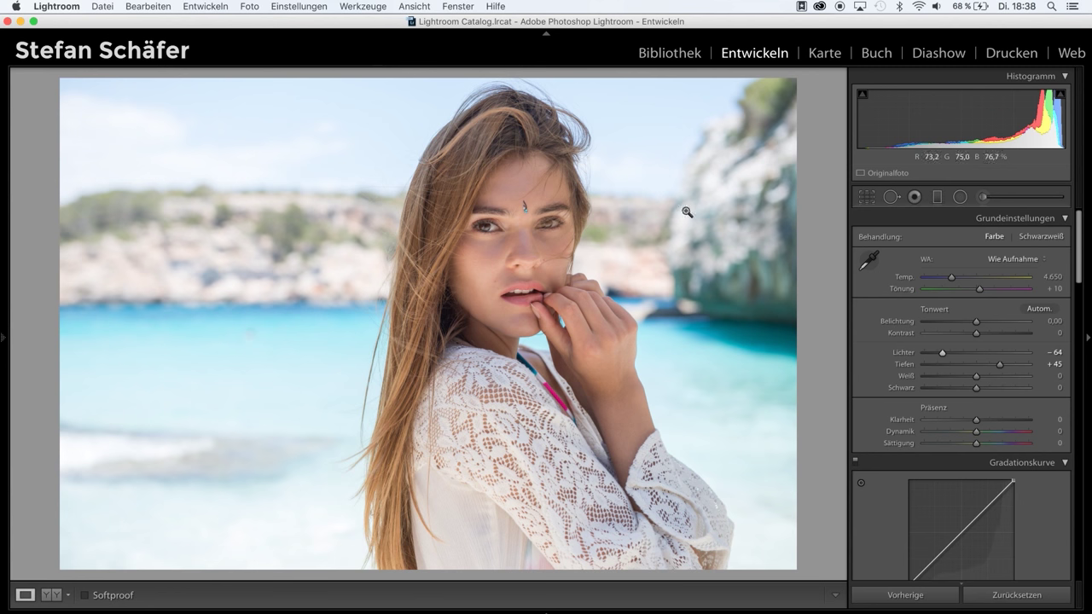
drag(978, 333, 990, 334)
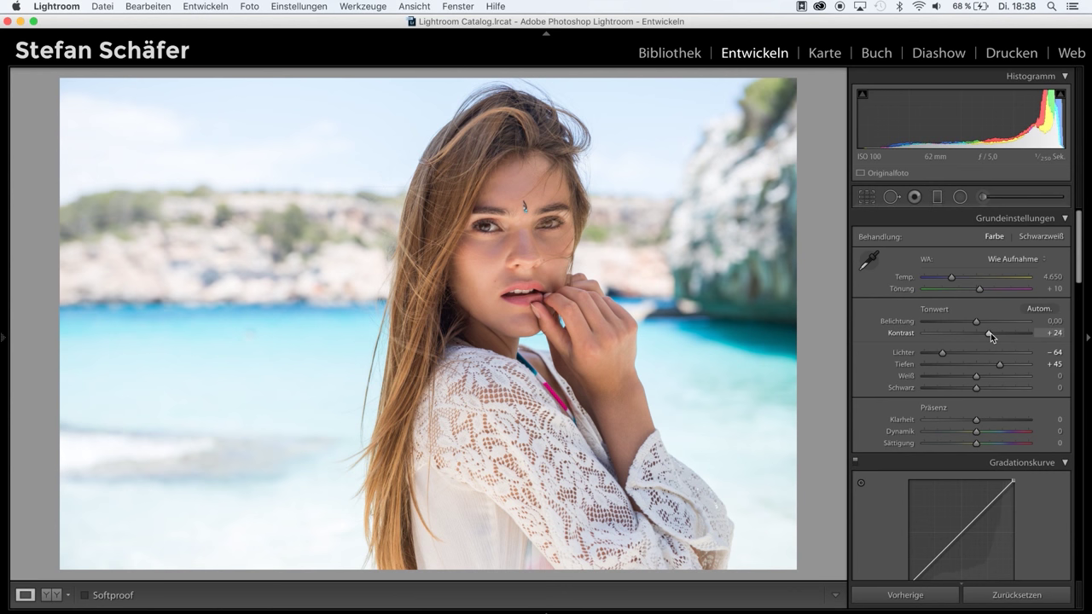
drag(977, 378, 962, 393)
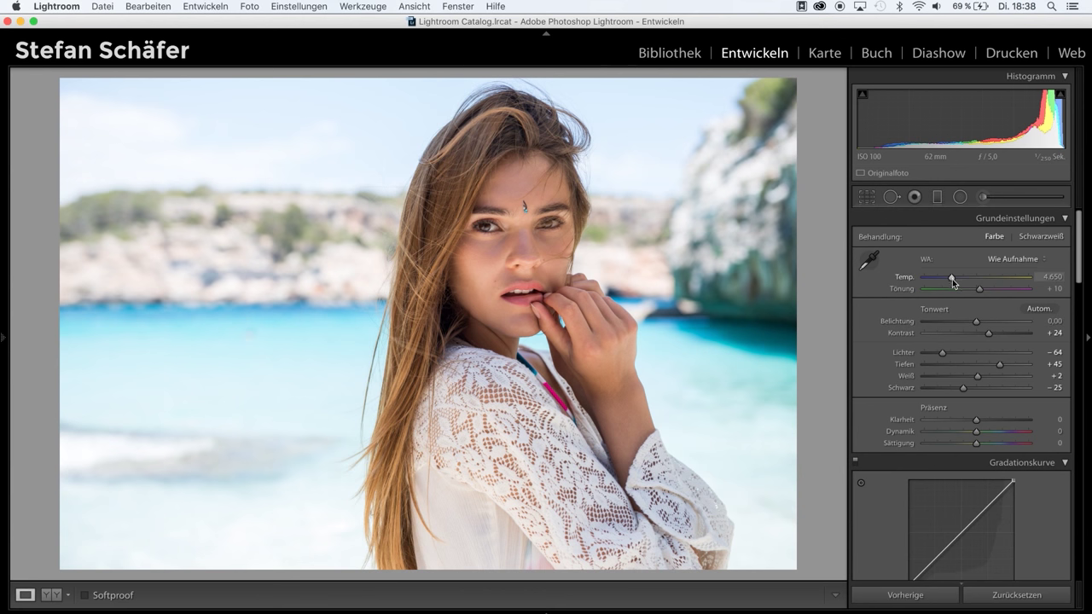
drag(953, 281, 957, 283)
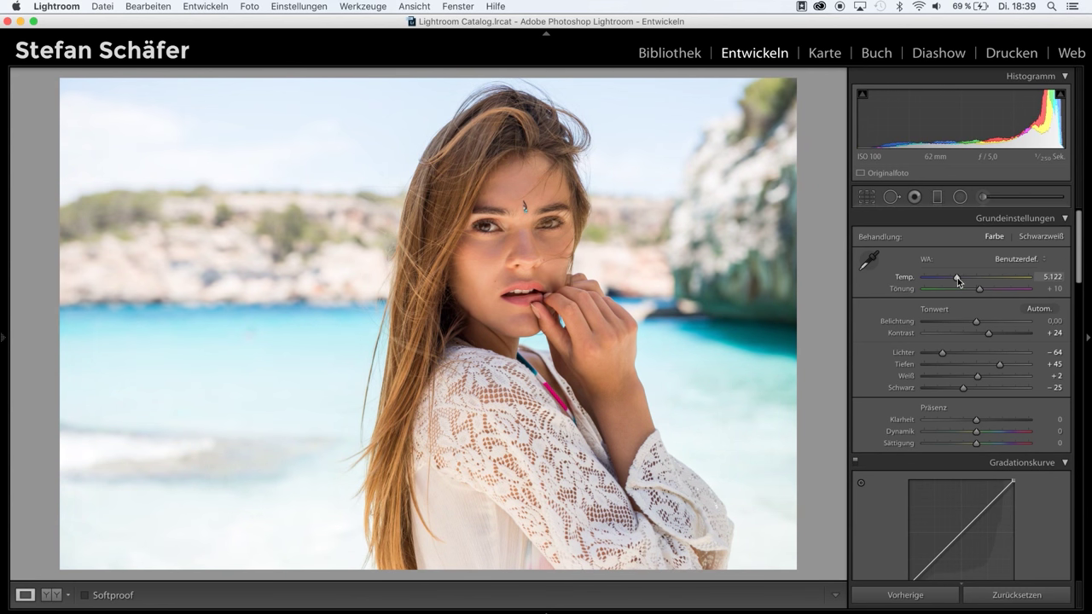
drag(960, 282, 961, 282)
Step: In HSL, set saturation Orange −27, Rot −7, Gelb −22 and Blau luminance −15
scroll(917, 390, down, 3)
scroll(917, 390, down, 3)
scroll(917, 390, down, 2)
scroll(917, 390, down, 2)
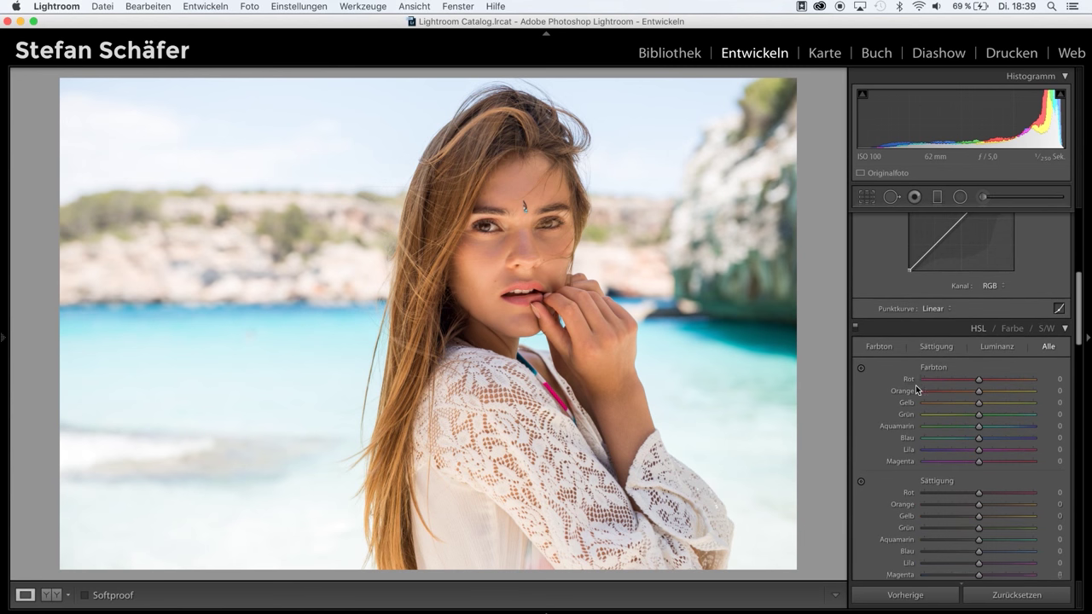
scroll(918, 390, down, 3)
scroll(916, 384, down, 1)
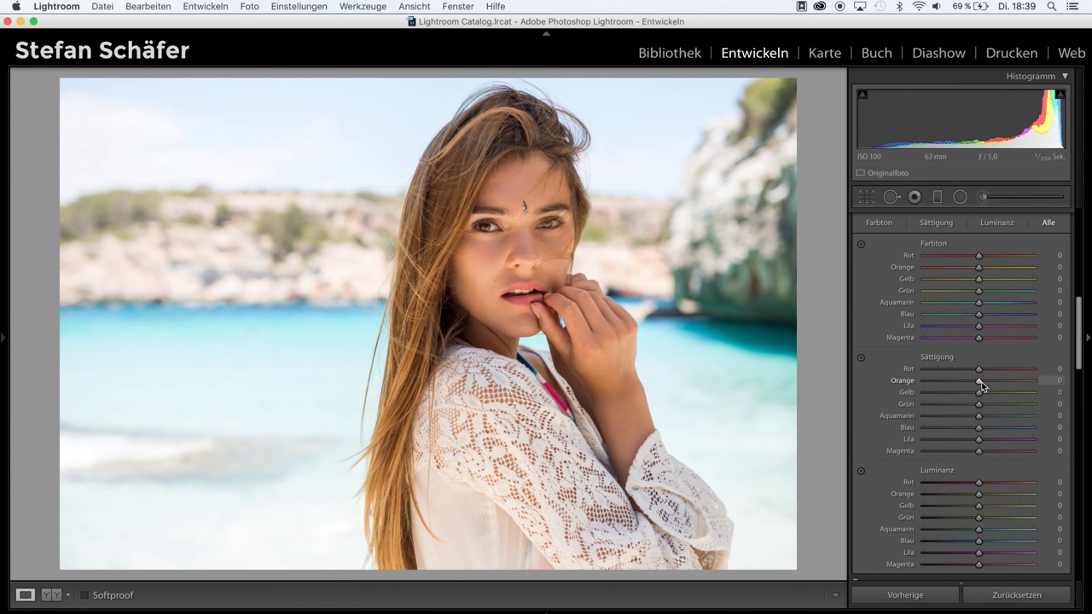
mouse_move(979, 381)
mouse_down()
mouse_move(965, 381)
mouse_move(965, 395)
mouse_up()
drag(978, 369, 975, 372)
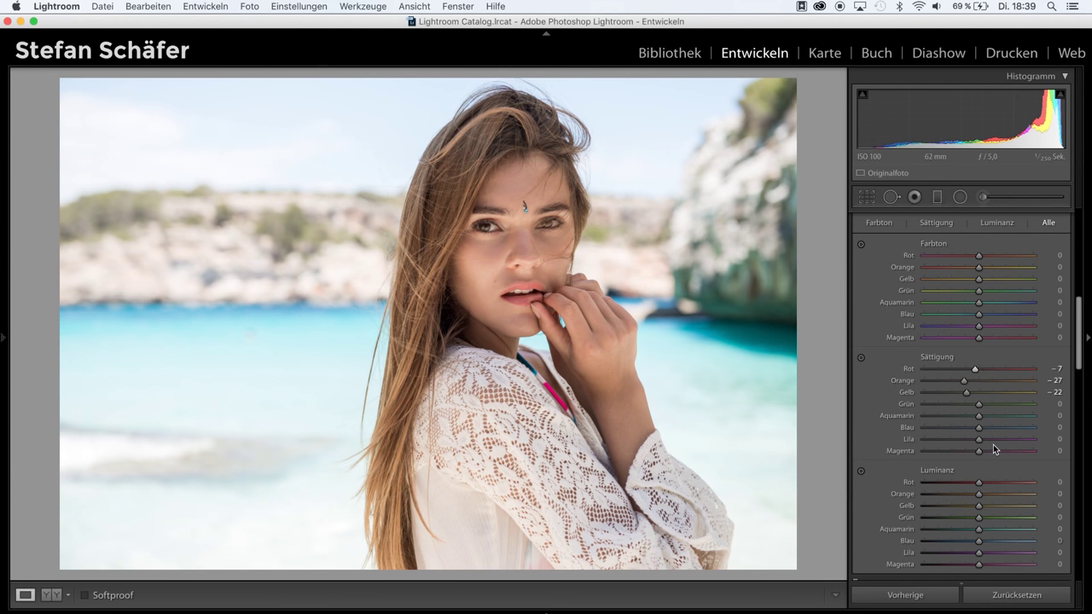
scroll(993, 458, down, 2)
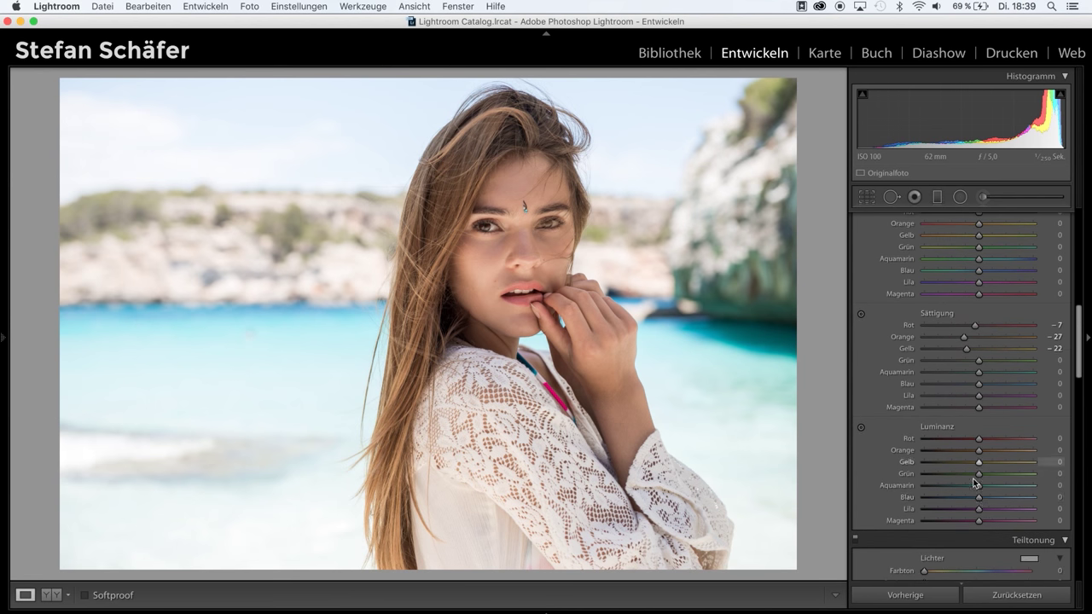
drag(978, 501, 971, 501)
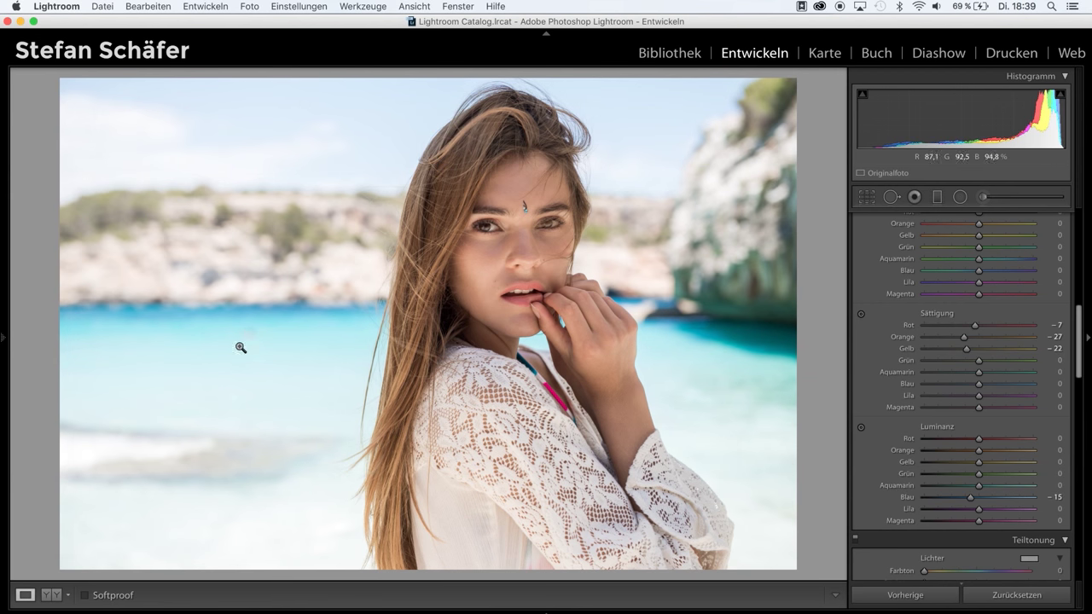
Step: In the Präsenz section, drag the Dynamik slider up to +27
scroll(974, 428, up, 3)
scroll(975, 428, up, 3)
scroll(974, 427, up, 5)
scroll(974, 425, up, 5)
scroll(974, 425, up, 1)
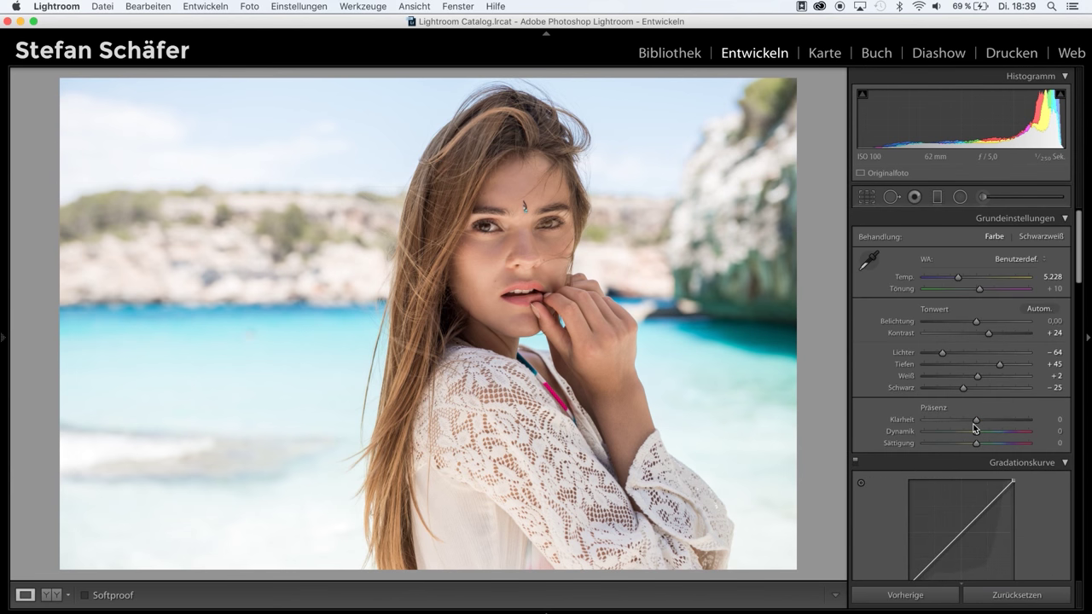
click(988, 432)
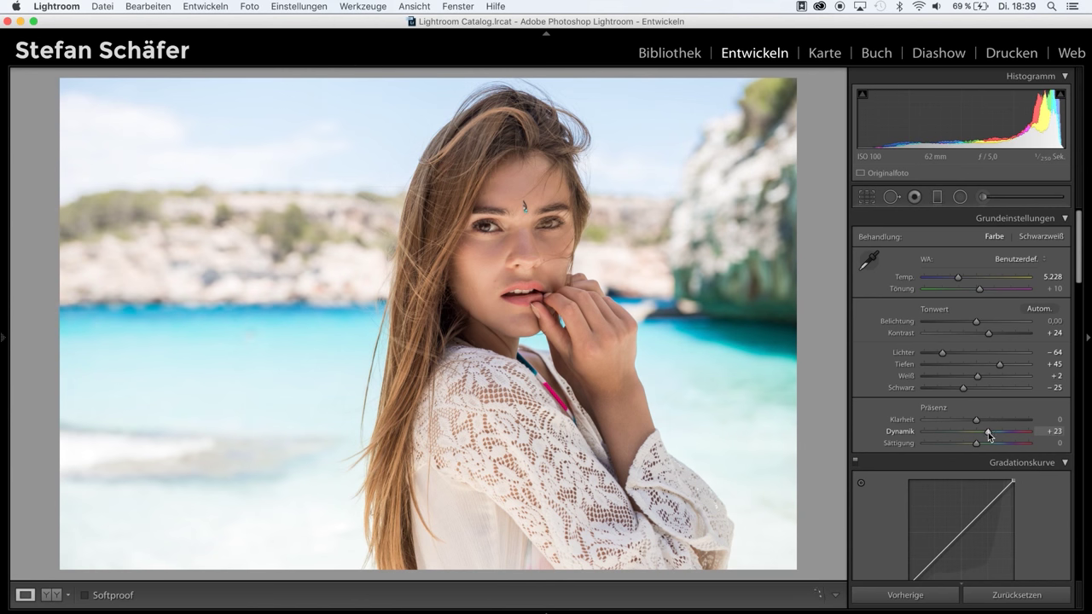
drag(990, 432, 990, 432)
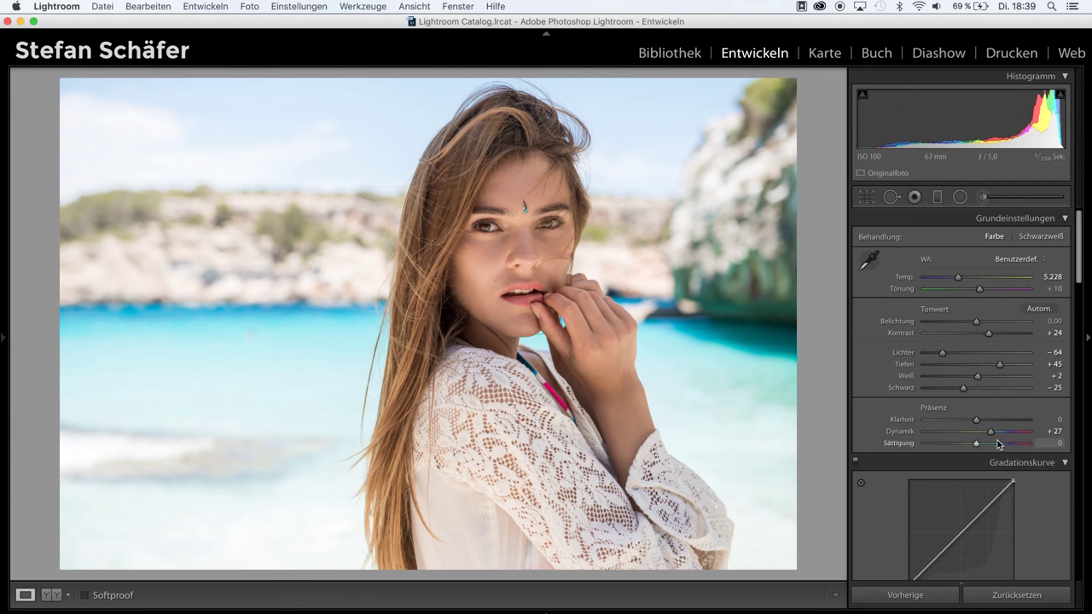
scroll(989, 433, down, 5)
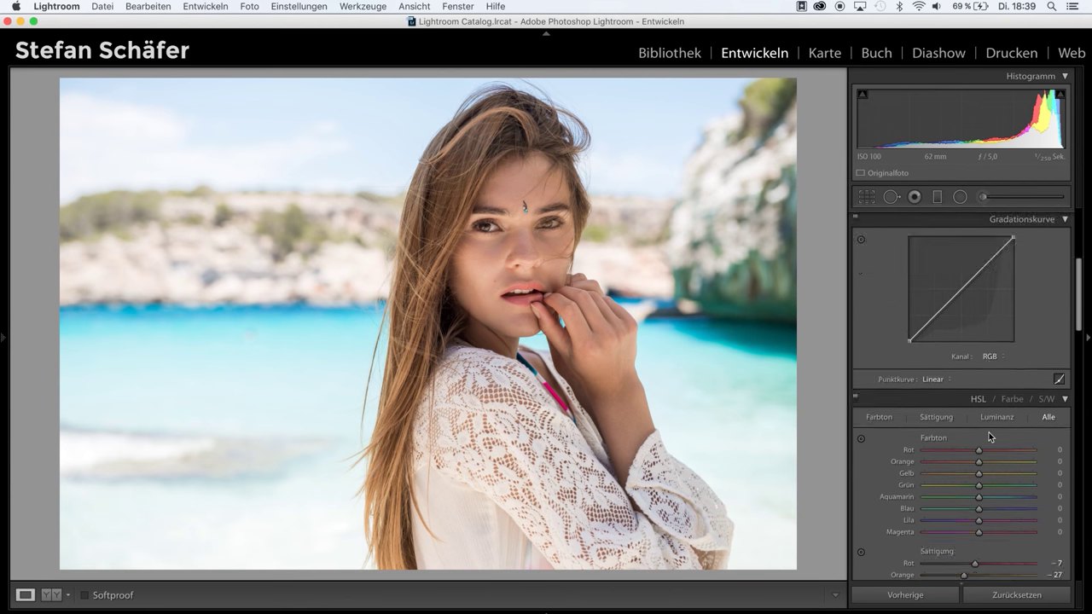
scroll(989, 432, up, 3)
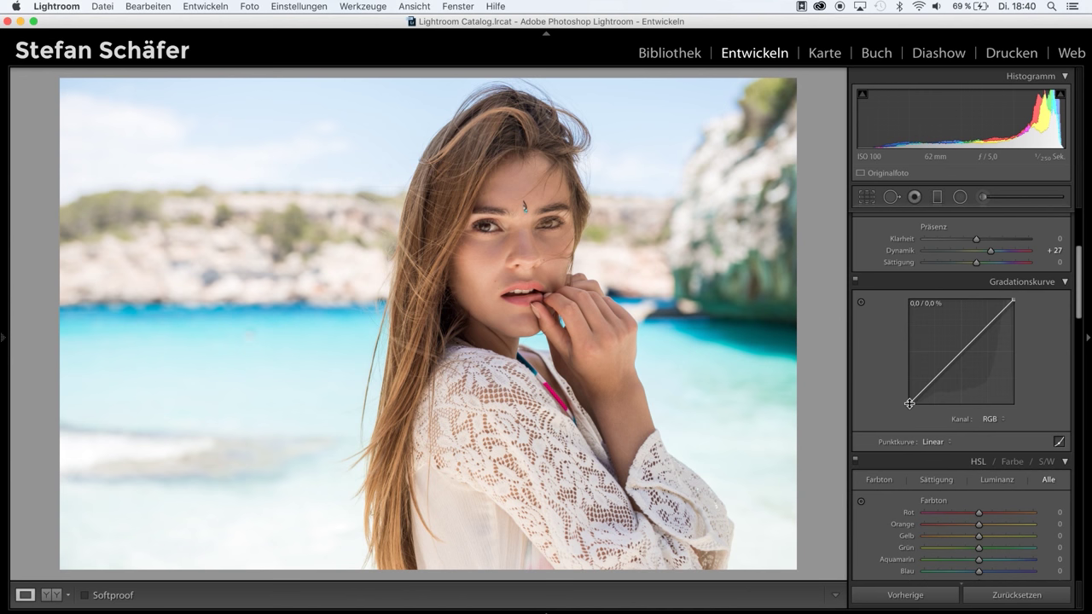
Step: Lift the curve's black point, lower its white point, and raise an upper curve point
drag(910, 403, 899, 390)
drag(905, 389, 908, 394)
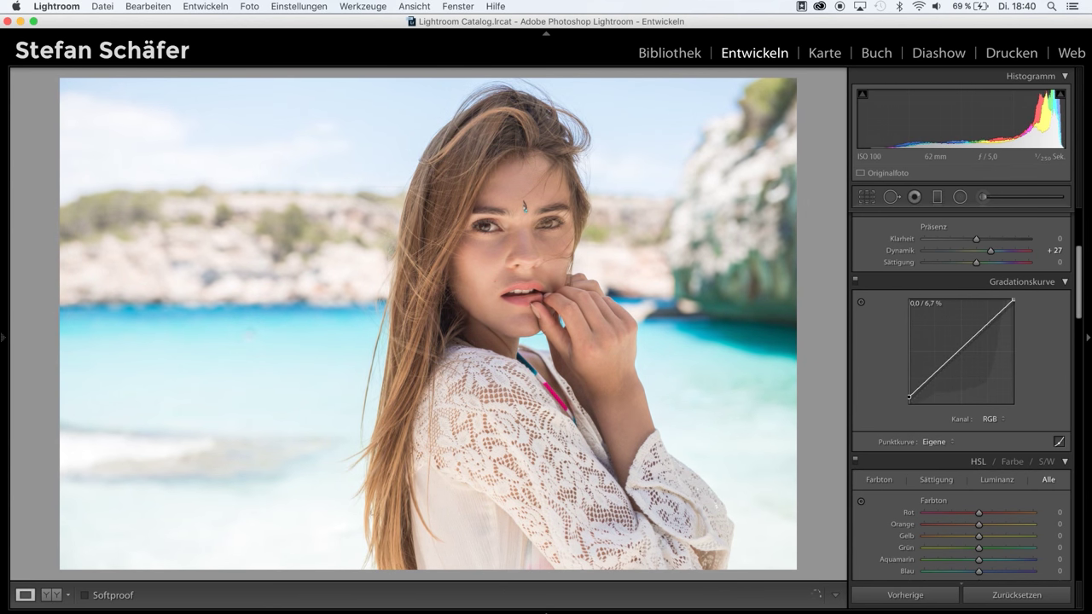
drag(1015, 298, 1013, 303)
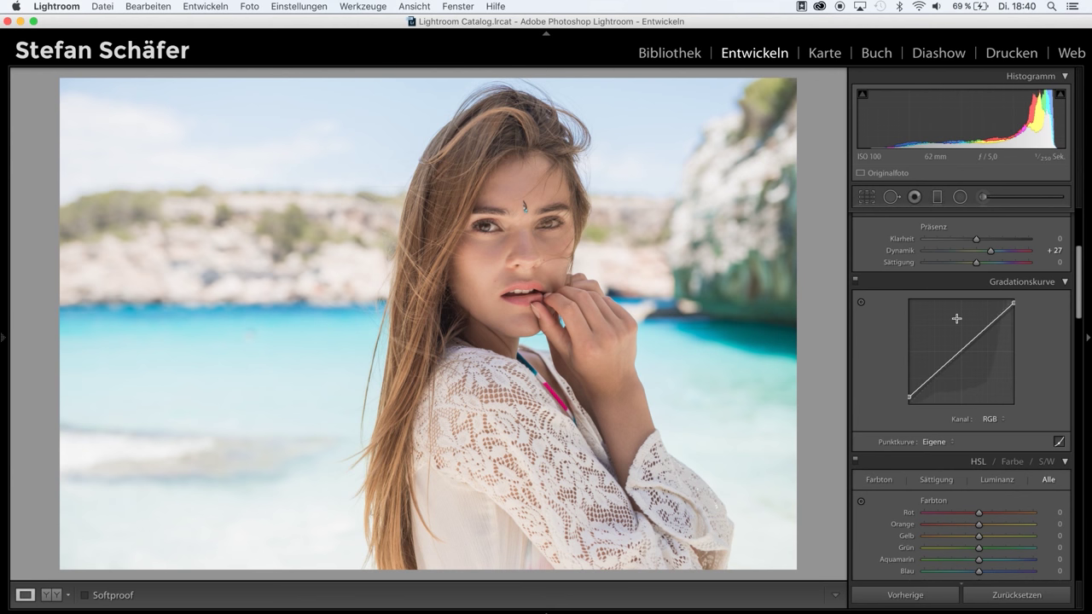
drag(986, 329, 984, 324)
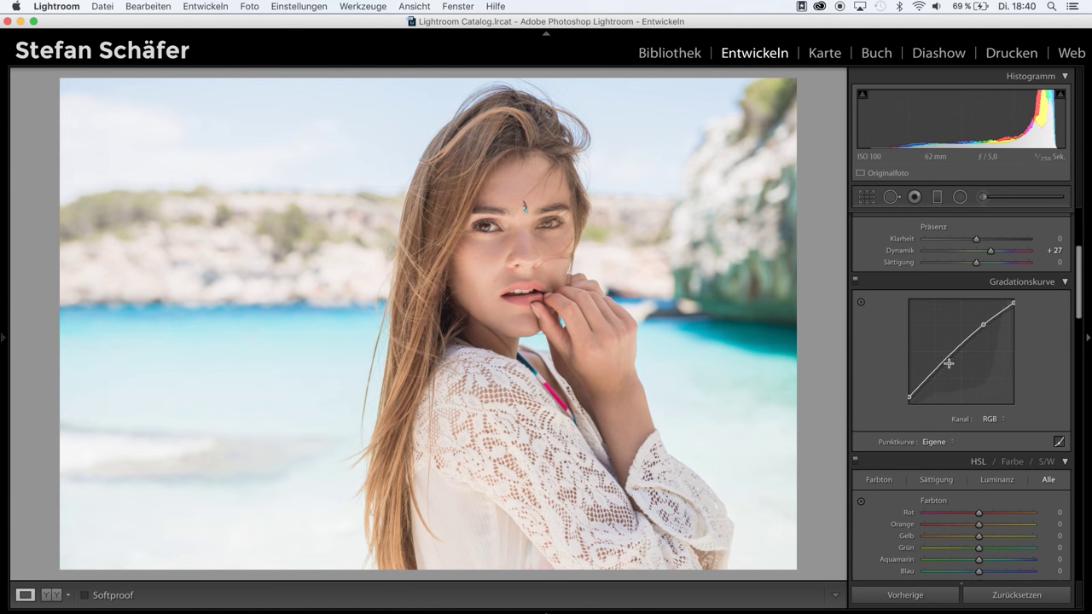
Step: Pull a lower point down to complete the S-curve
drag(935, 368, 936, 377)
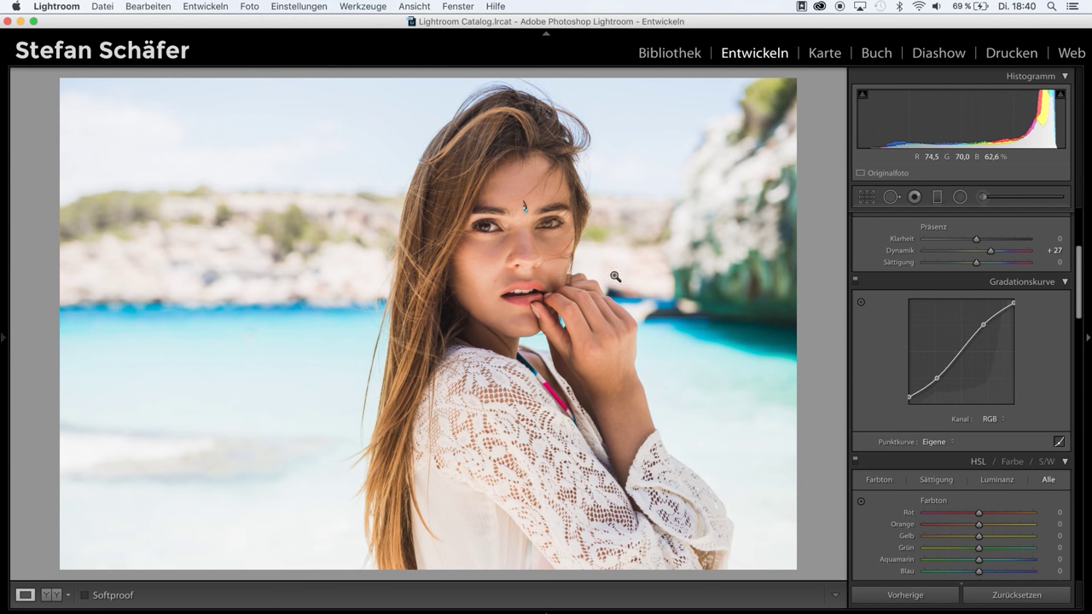
Step: Lower the HSL Orange saturation further to −44
scroll(999, 399, down, 1)
scroll(998, 399, down, 5)
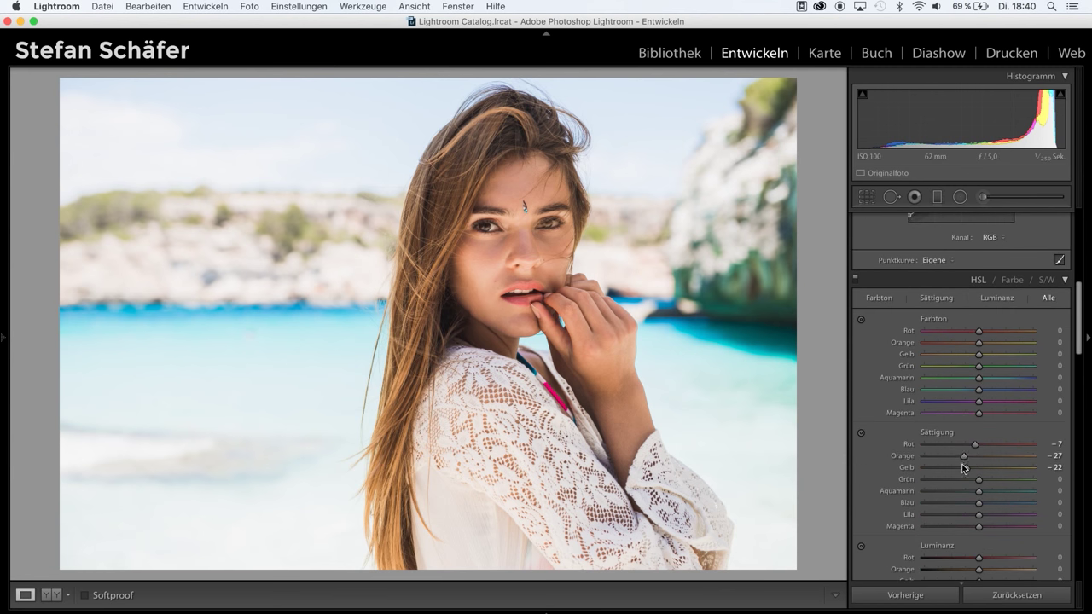
drag(958, 455, 951, 456)
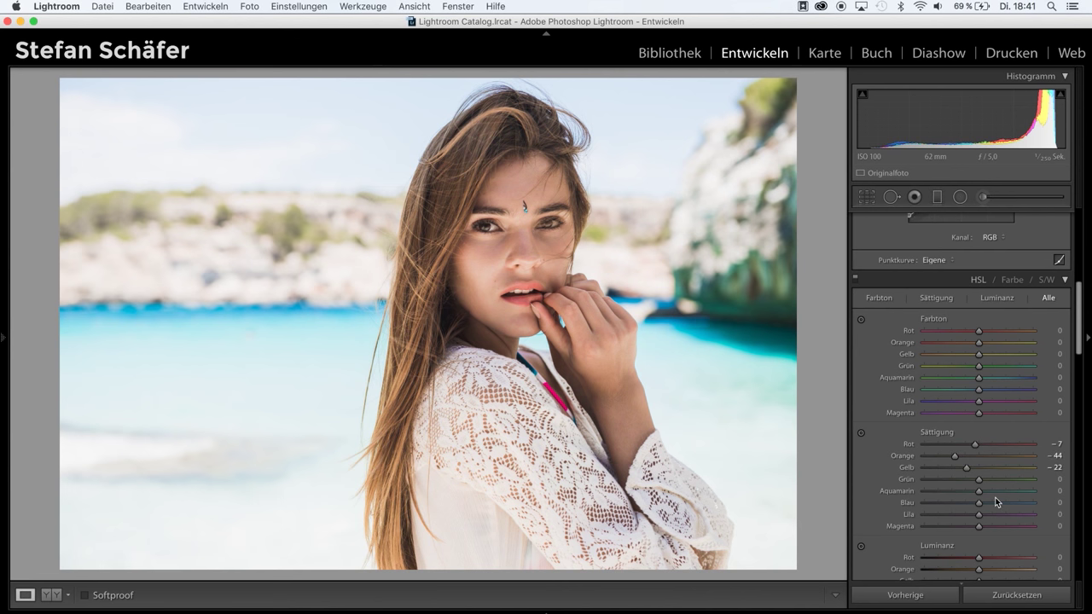
Step: In Teiltonung, set highlight hue 42, highlight saturation 6 and shadow saturation 4
scroll(1024, 479, down, 3)
scroll(1023, 479, down, 3)
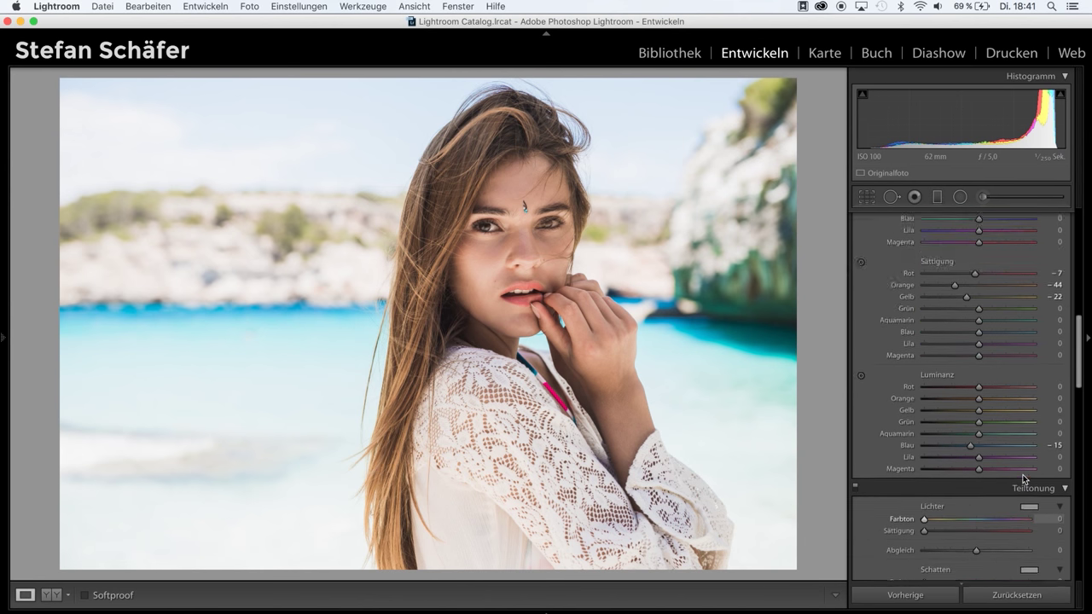
scroll(1023, 479, down, 3)
scroll(1024, 479, down, 2)
scroll(1024, 479, down, 1)
scroll(1024, 480, down, 2)
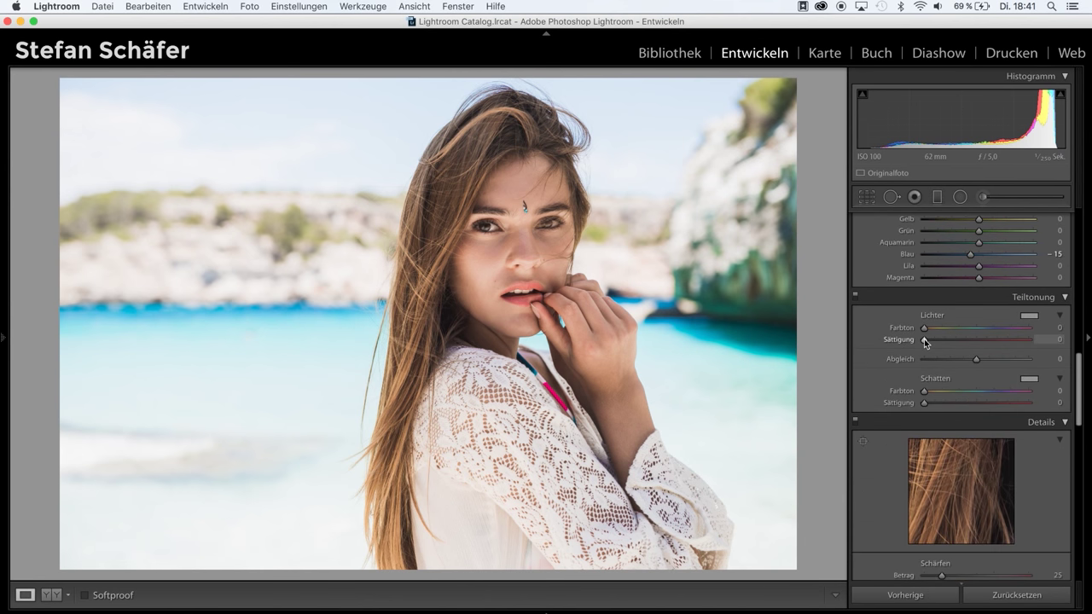
drag(929, 331, 933, 331)
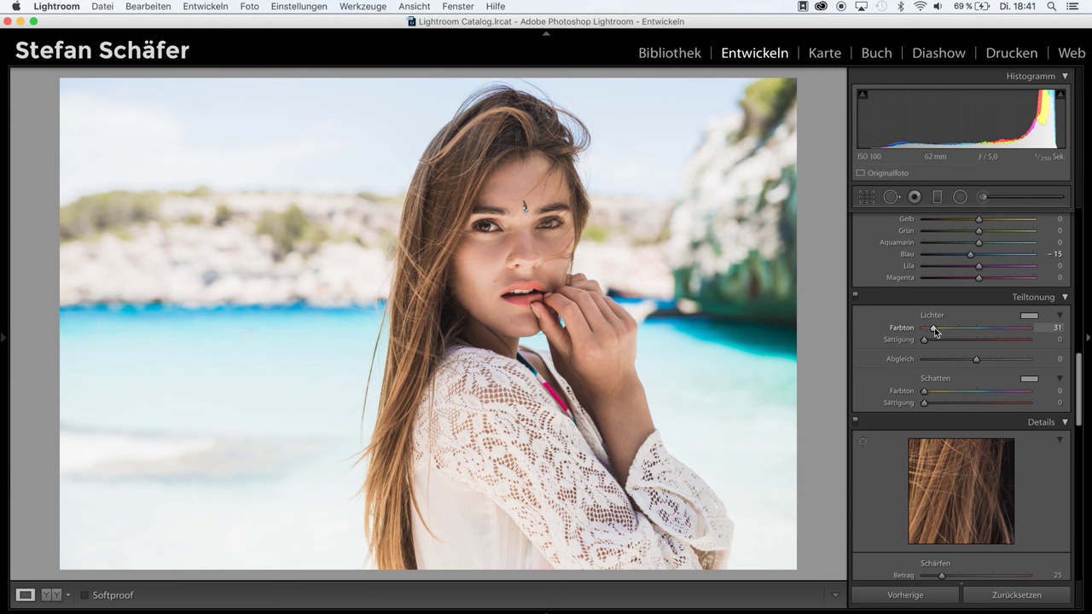
drag(934, 329, 937, 329)
drag(926, 340, 928, 340)
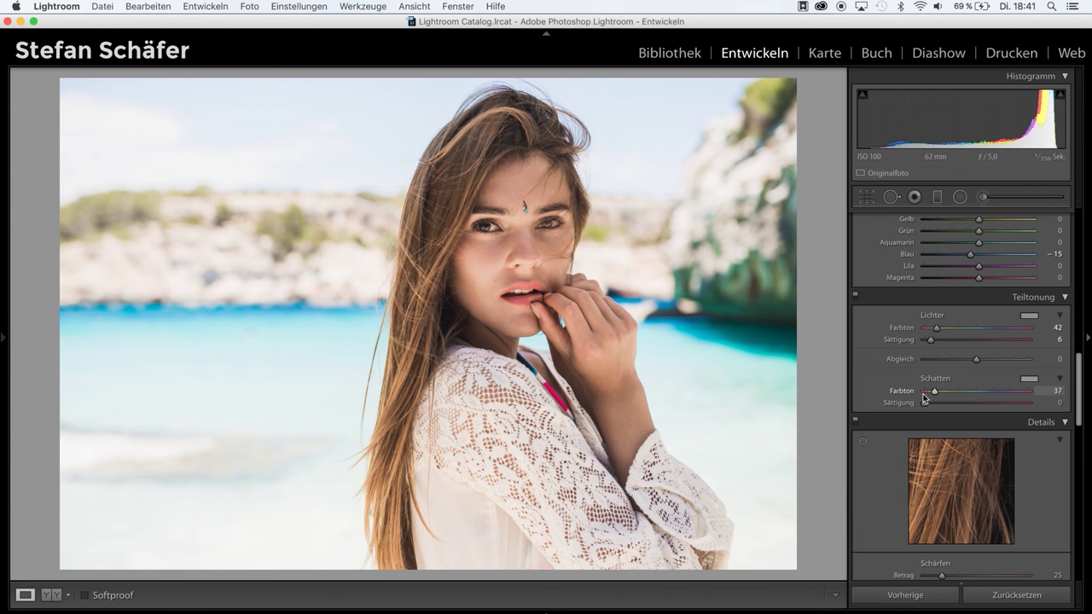
drag(926, 408, 929, 408)
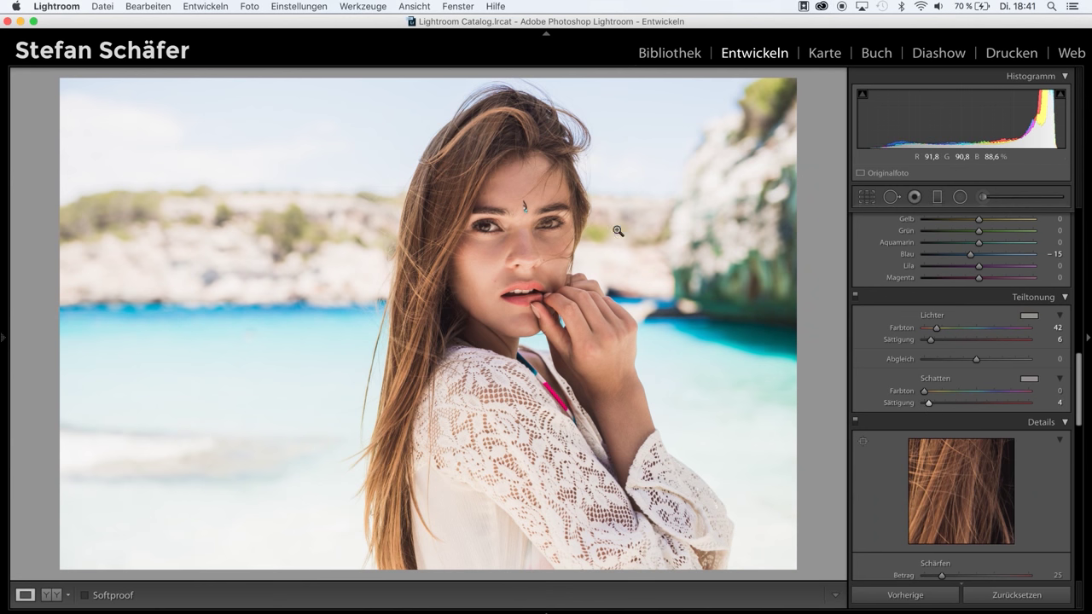
Step: In Details, set sharpening Betrag to 89 and raise Maskieren to confine it to edges
scroll(957, 438, down, 5)
scroll(957, 437, down, 2)
drag(942, 321, 982, 321)
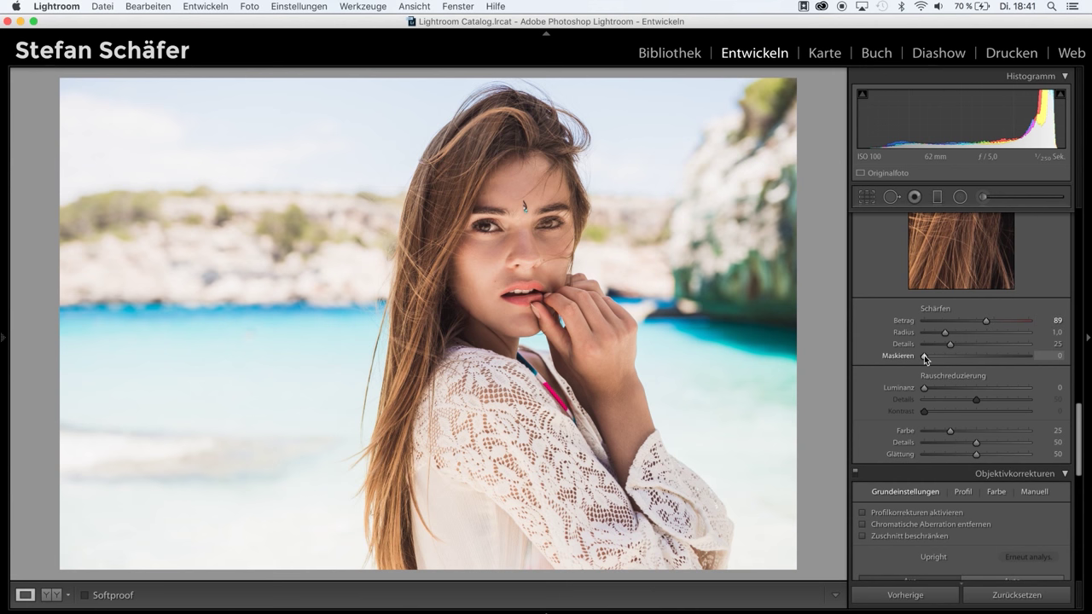
drag(924, 355, 954, 359)
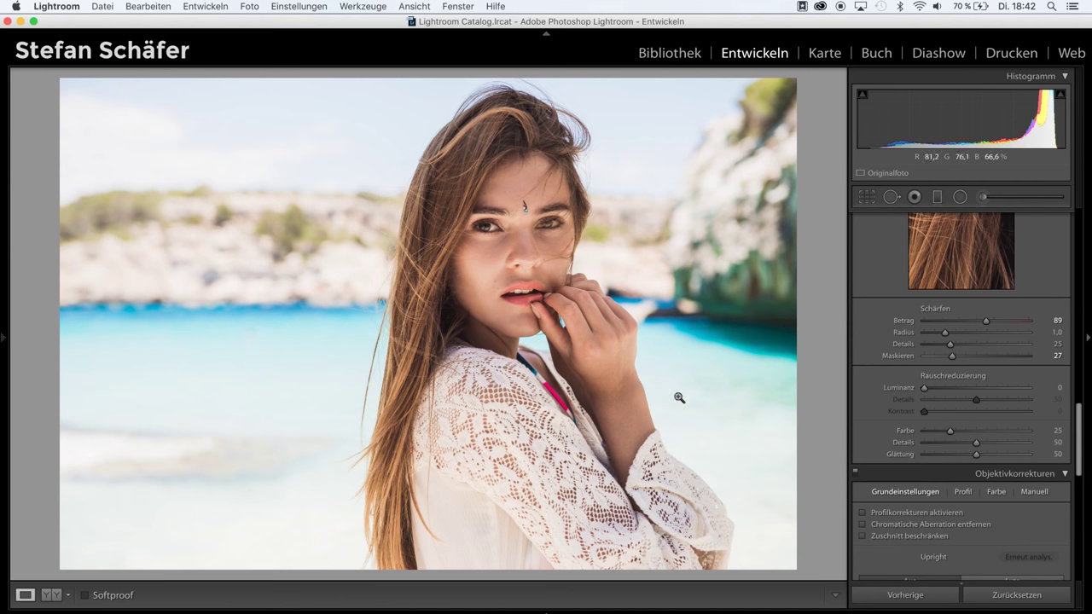
Step: Enable lens profile correction and chromatic aberration removal in Objektivkorrekturen
click(907, 513)
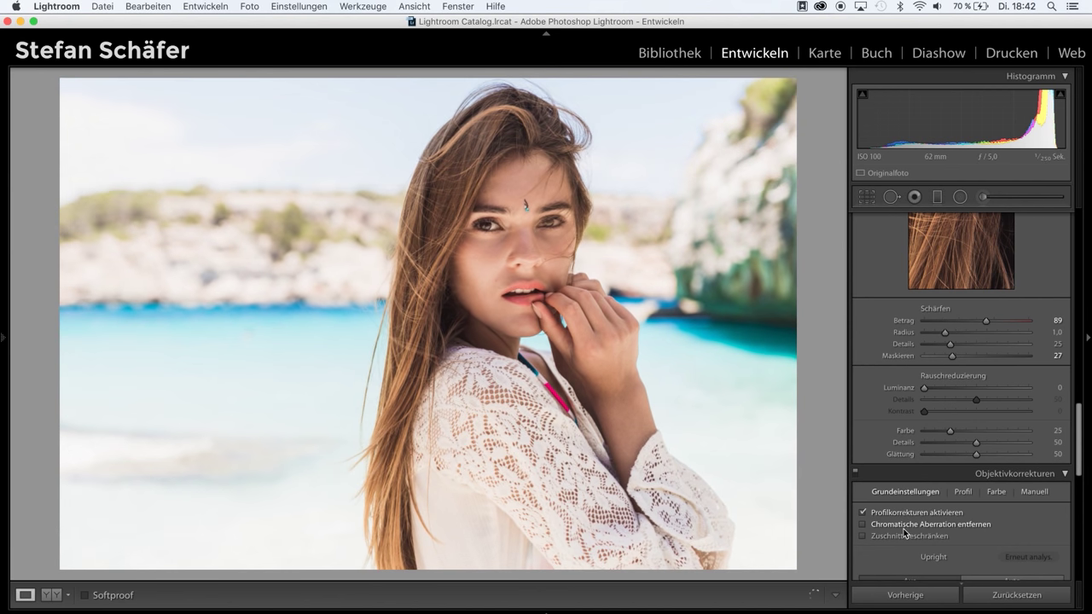
click(903, 529)
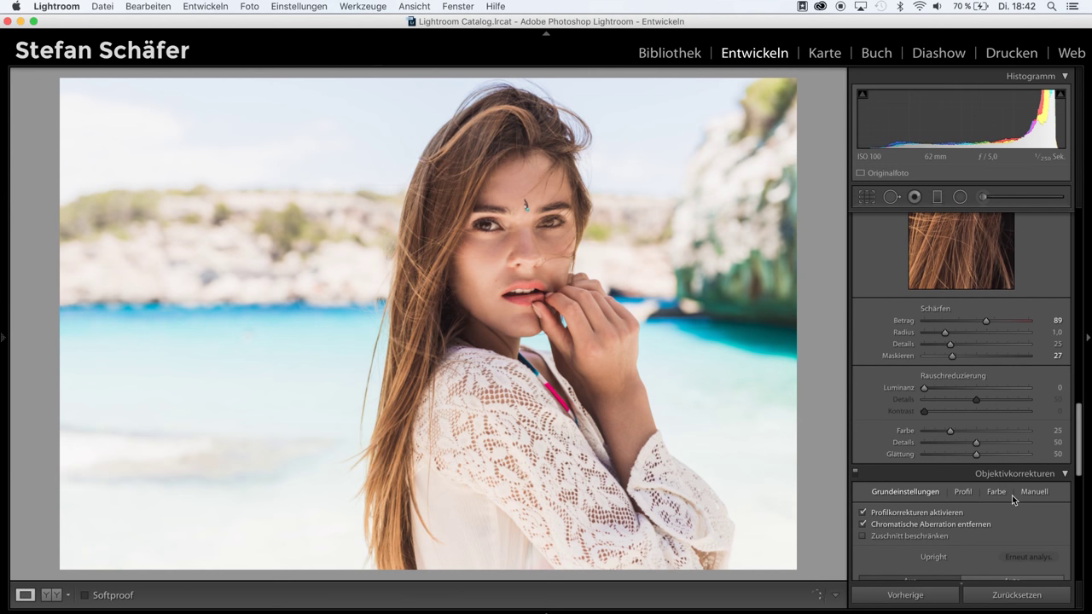
scroll(1015, 501, down, 5)
scroll(1014, 500, down, 4)
scroll(1012, 495, down, 2)
Step: Set the post-crop vignette Betrag to −11 and Dunst entfernen to +6
drag(976, 413, 970, 417)
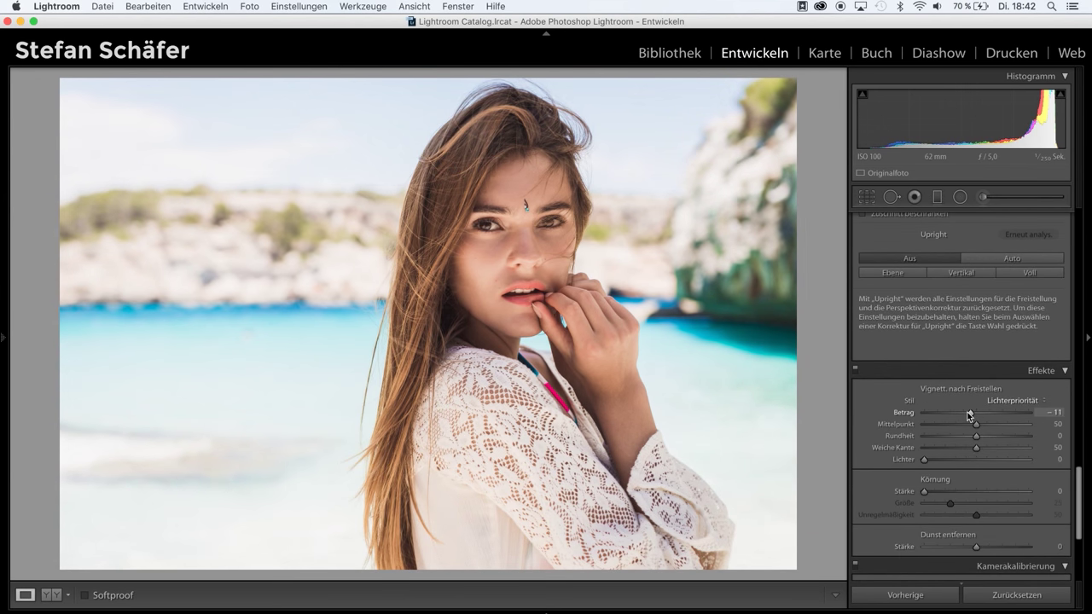
scroll(1009, 442, down, 3)
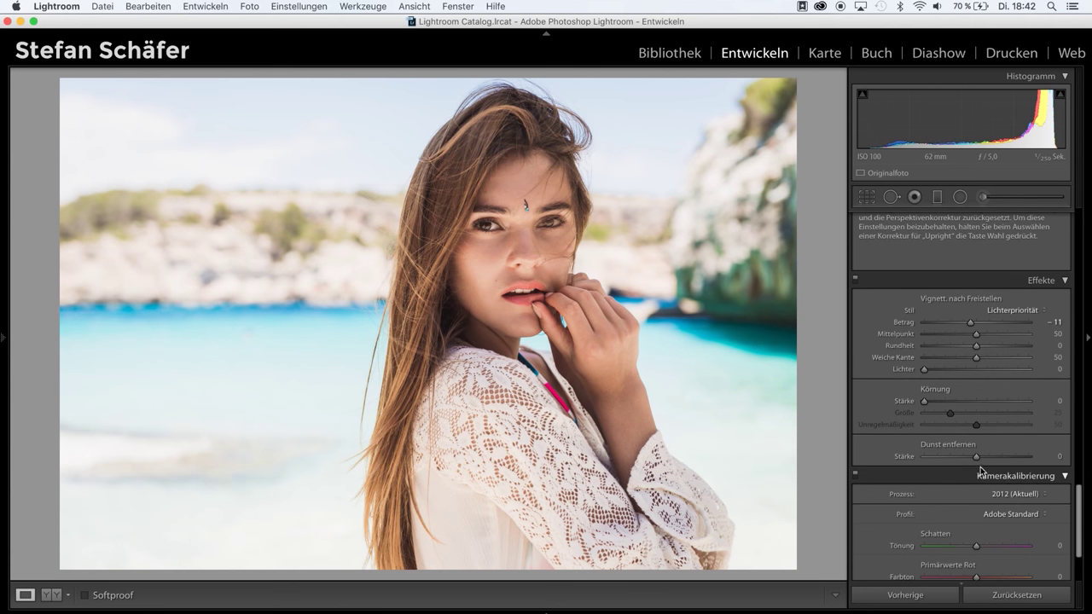
mouse_move(977, 458)
mouse_down()
mouse_move(989, 455)
mouse_move(963, 456)
mouse_move(982, 458)
mouse_up()
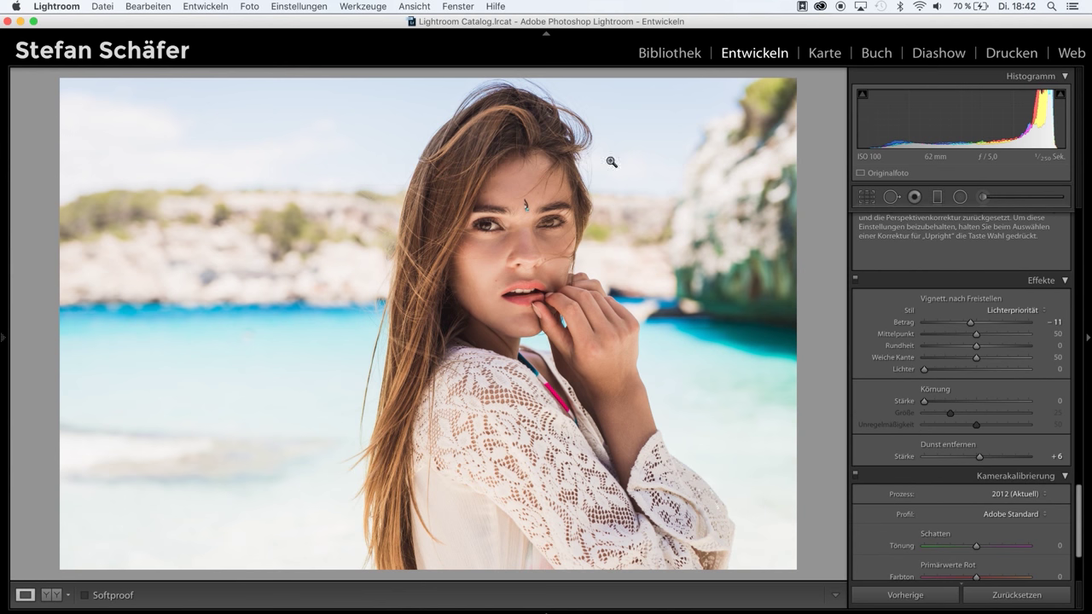
scroll(1000, 437, up, 10)
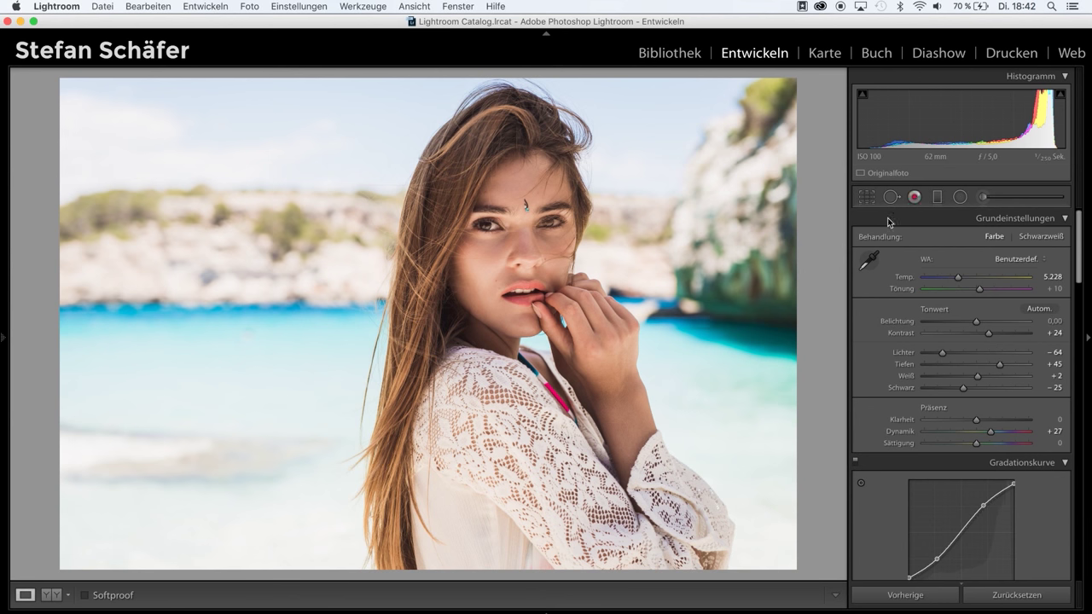
Step: Draw a −0.71 Belichtung radial filter over the woman with Maske umkehren unchecked
click(961, 198)
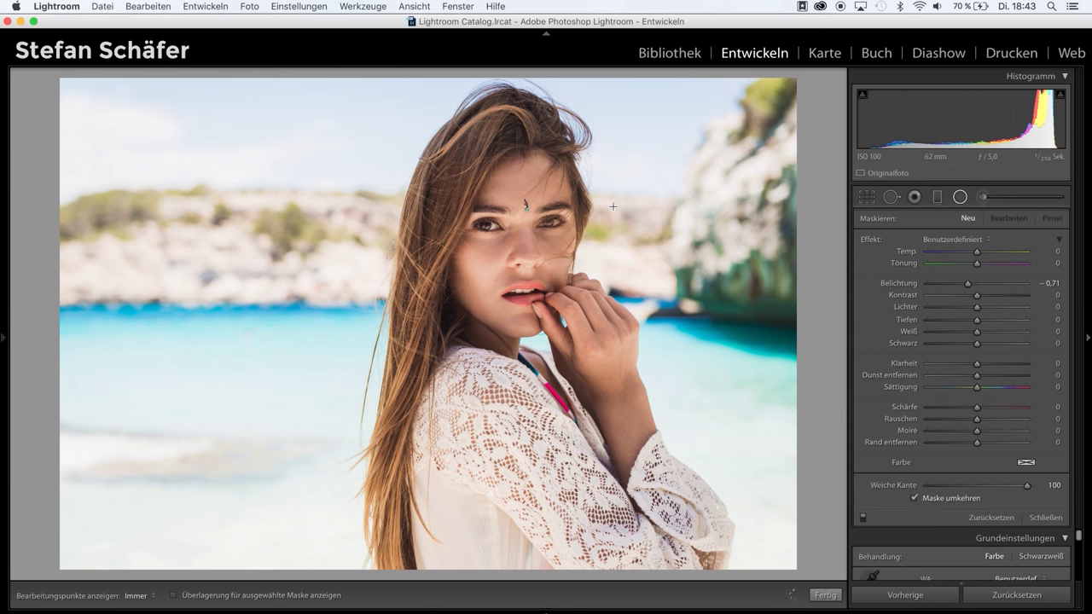
drag(393, 97, 595, 403)
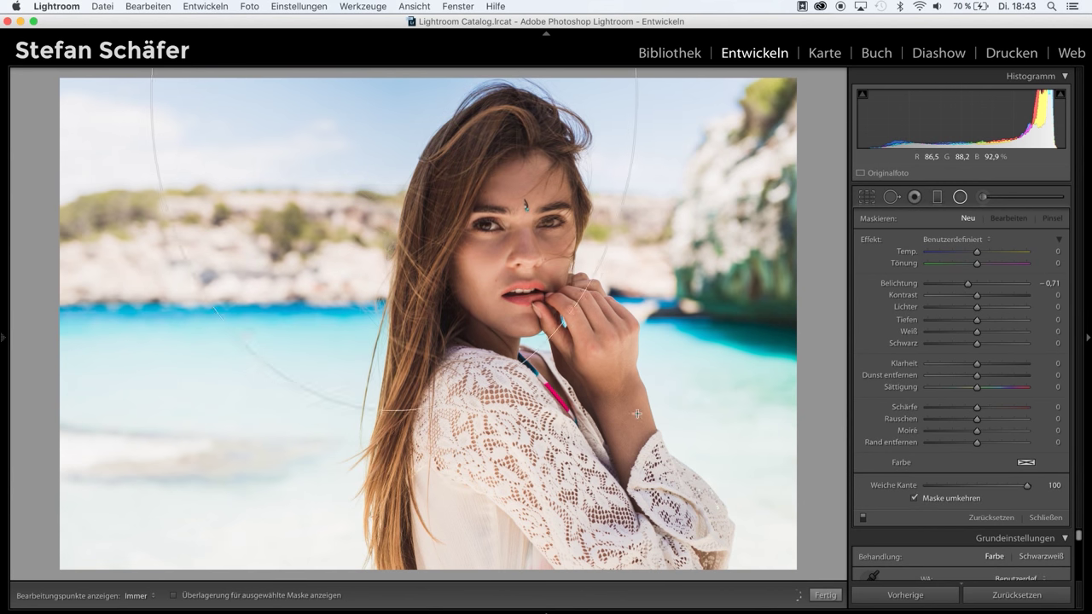
drag(487, 303, 553, 451)
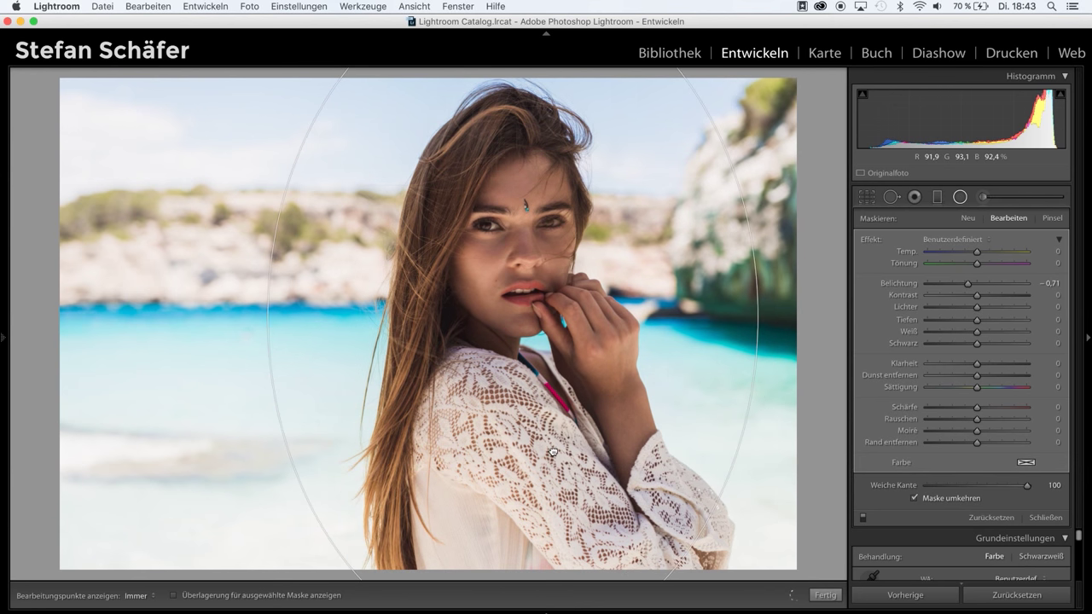
click(919, 501)
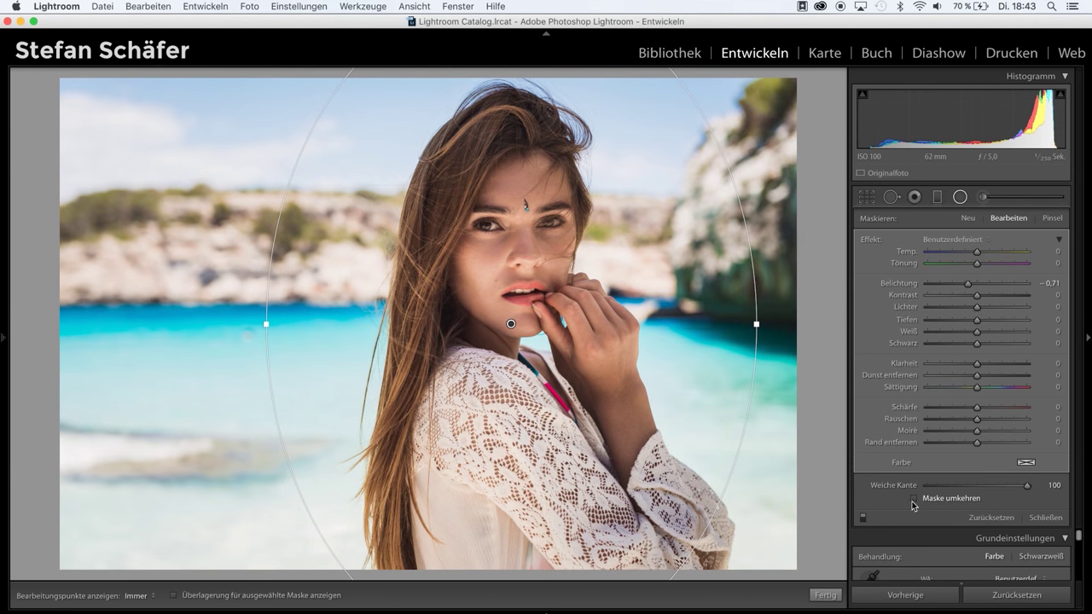
Step: Narrow and reposition the ellipse so it fits around the woman
drag(756, 324, 714, 324)
drag(643, 296, 653, 384)
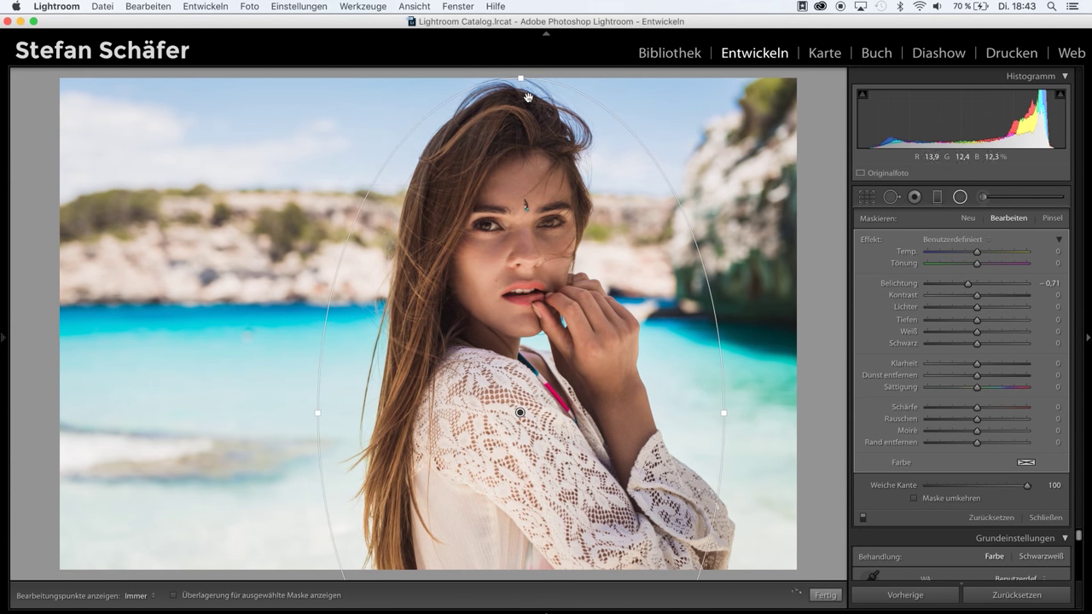
drag(520, 79, 522, 139)
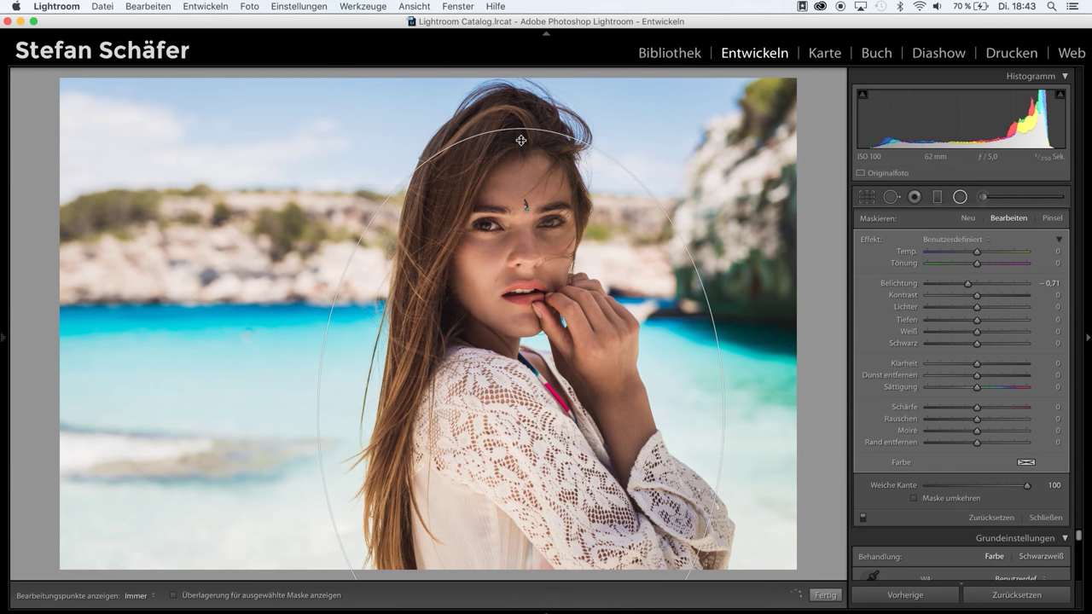
key(super+z)
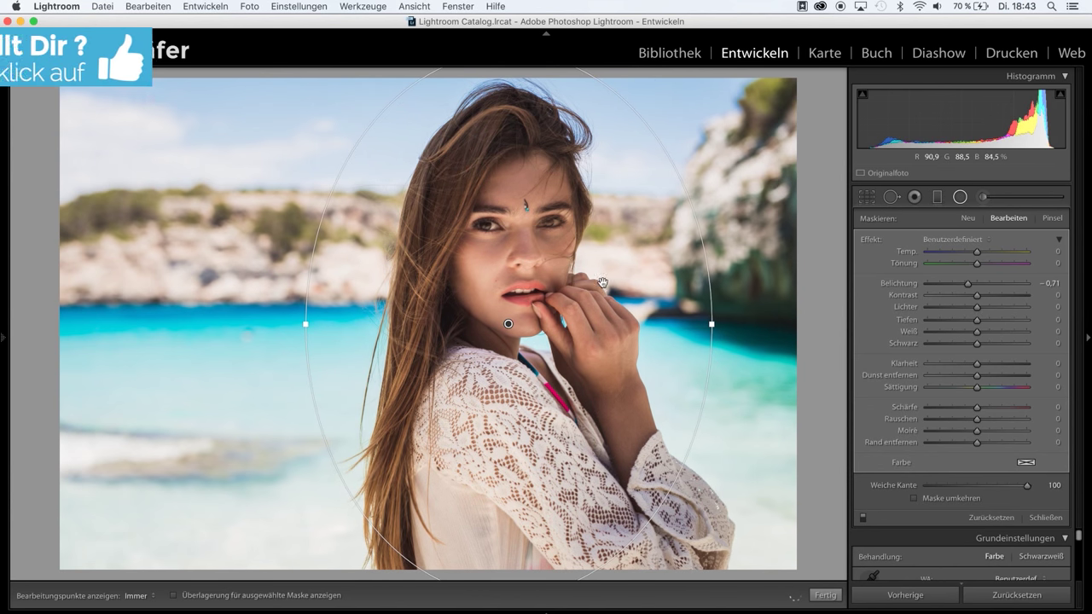
drag(602, 282, 597, 276)
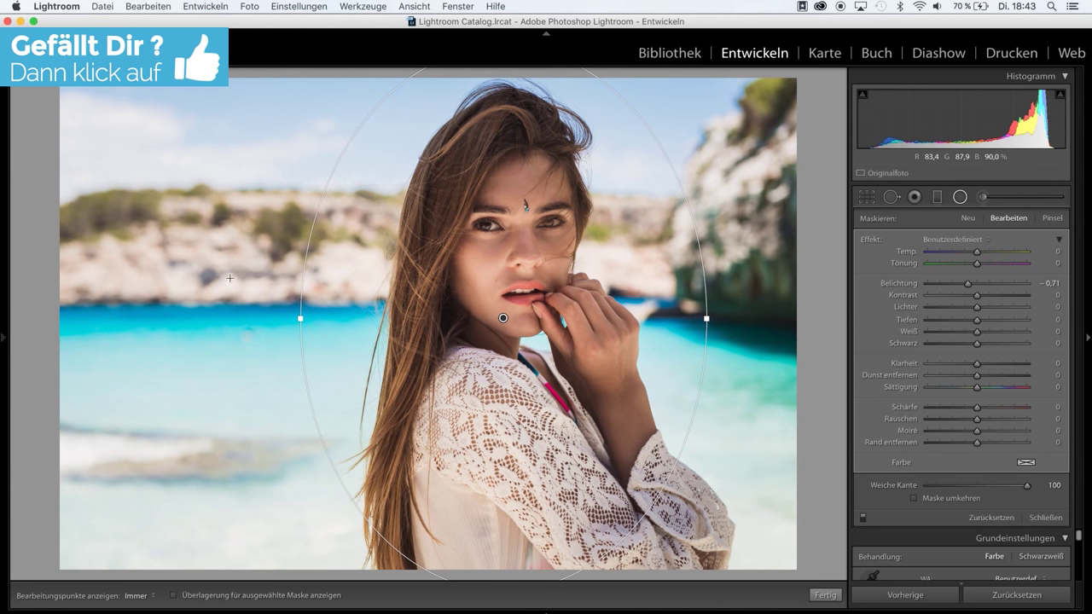
Step: Compare the radial filter on and off, then ease its Belichtung to −0.50
click(864, 518)
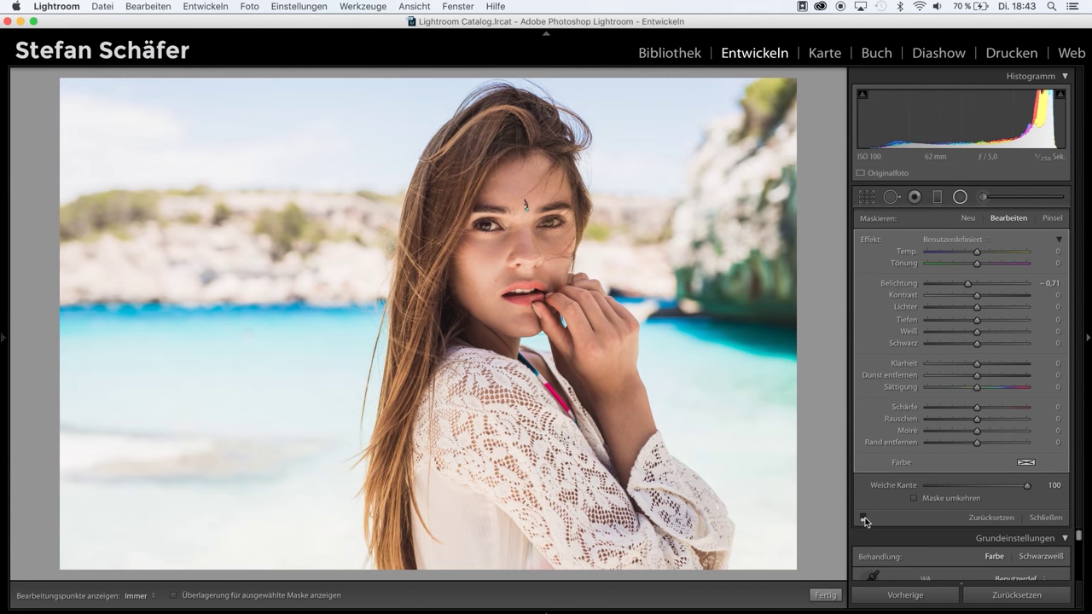
click(864, 518)
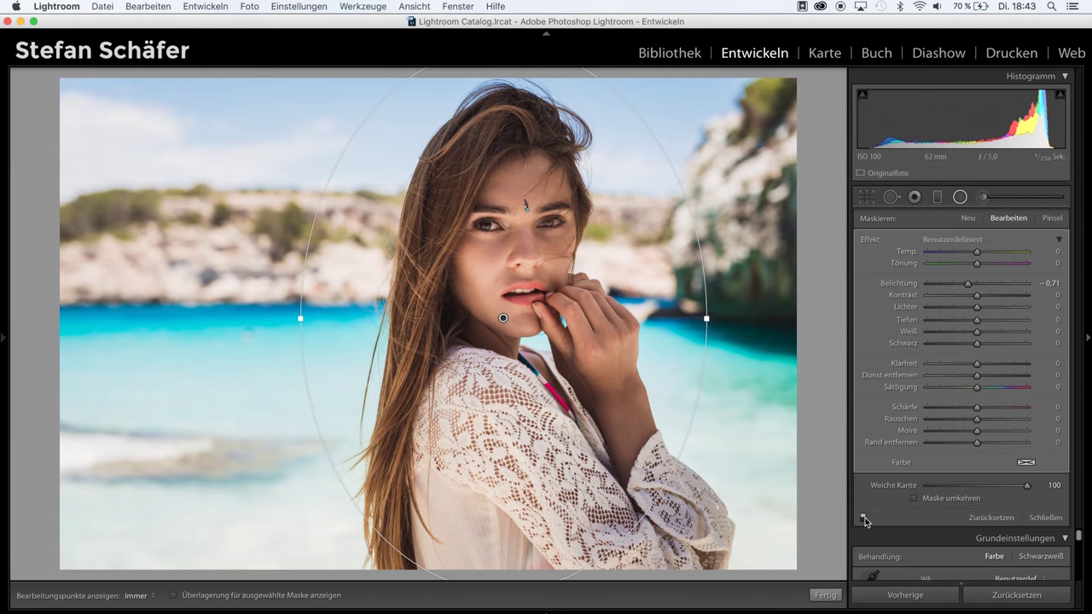
click(864, 518)
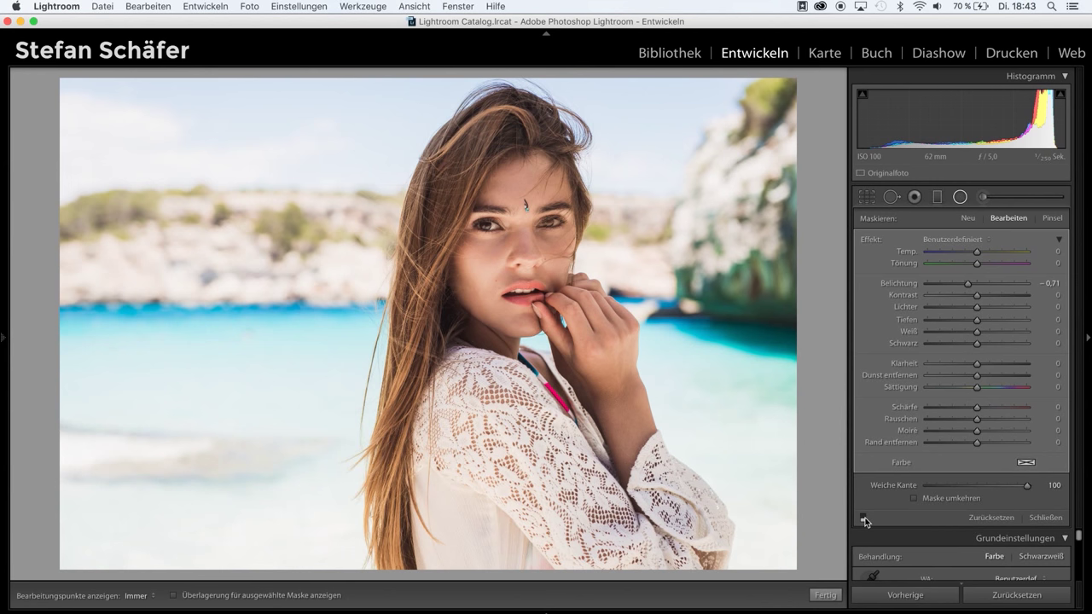
click(864, 518)
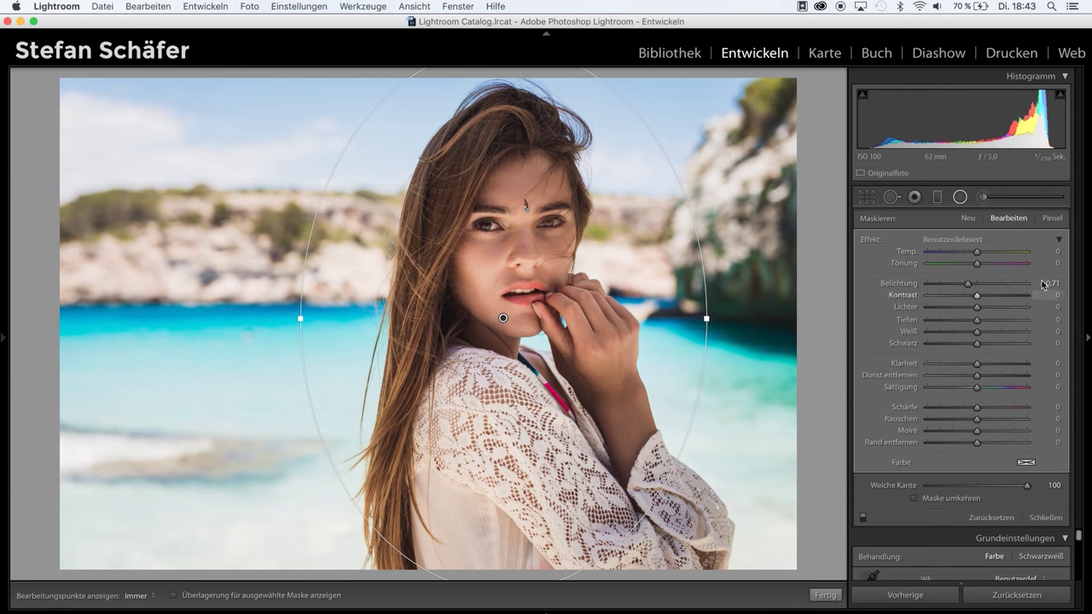
drag(968, 286, 972, 288)
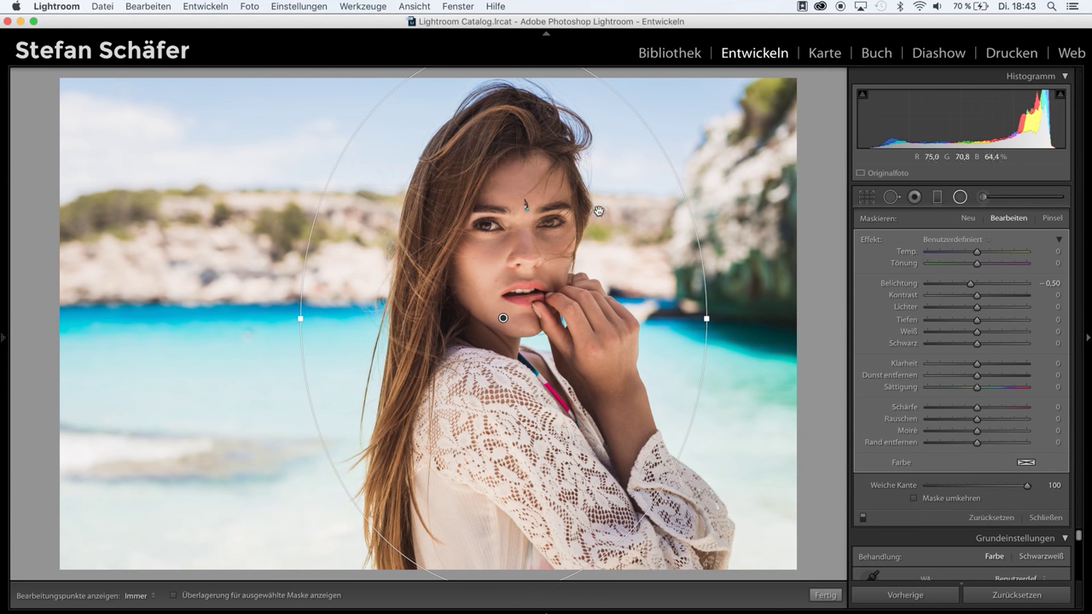
Step: Place a second radial filter over the face at Belichtung +0.40 and toggle it to compare
click(970, 224)
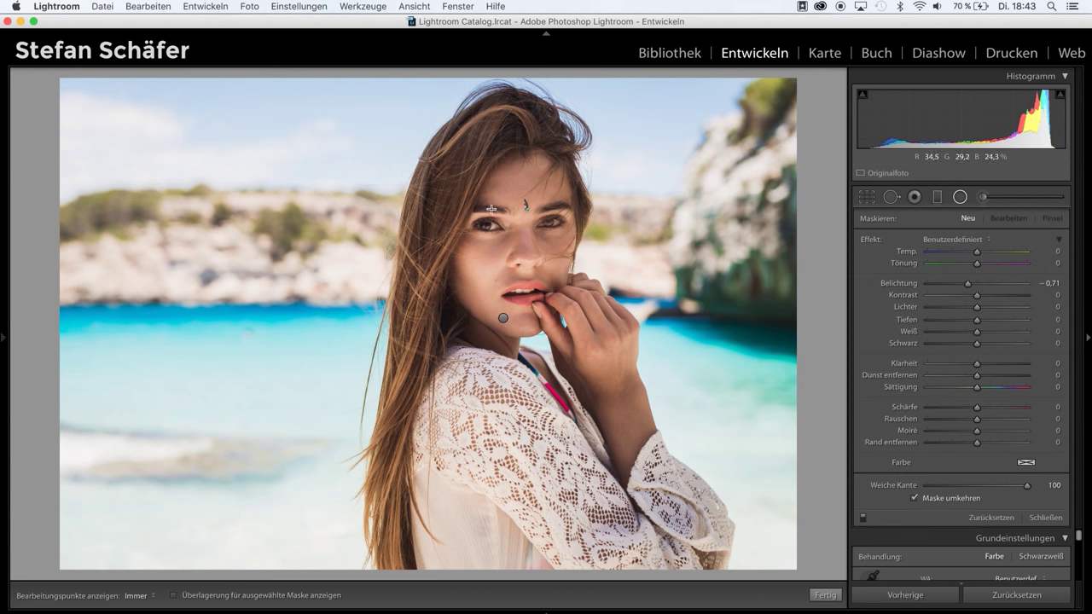
mouse_move(440, 141)
mouse_down()
mouse_move(539, 249)
mouse_move(558, 293)
mouse_up()
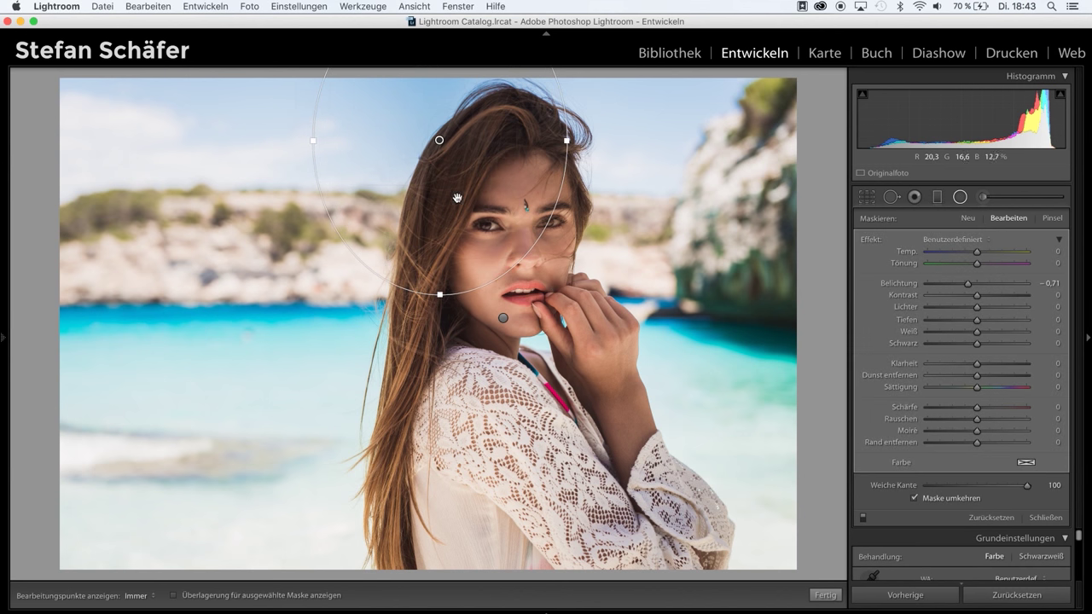
mouse_move(460, 226)
mouse_down()
mouse_move(512, 290)
mouse_move(532, 304)
mouse_move(537, 295)
mouse_up()
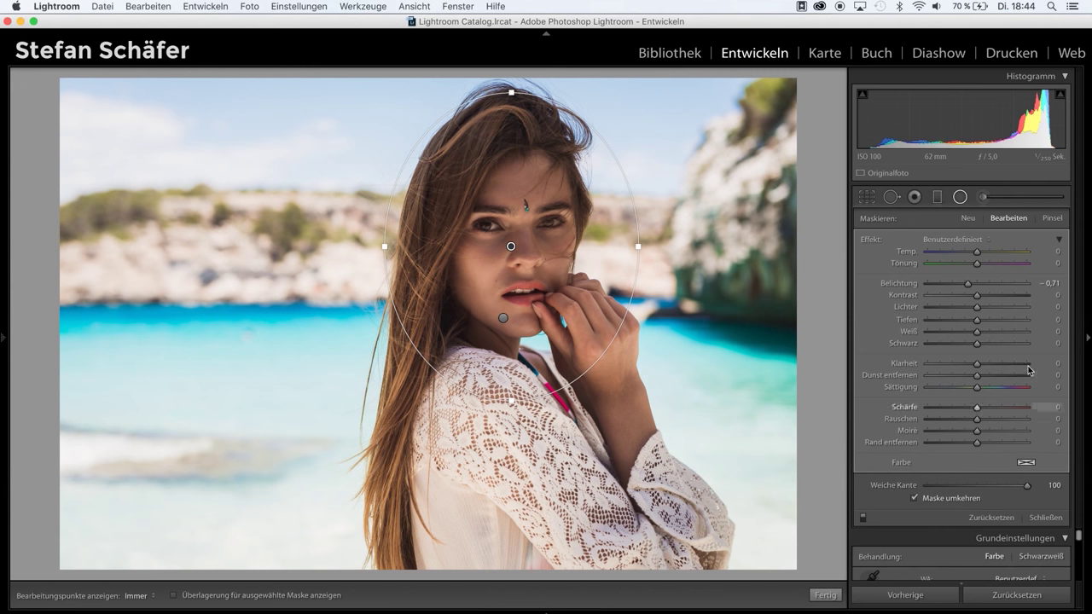
drag(969, 284, 984, 287)
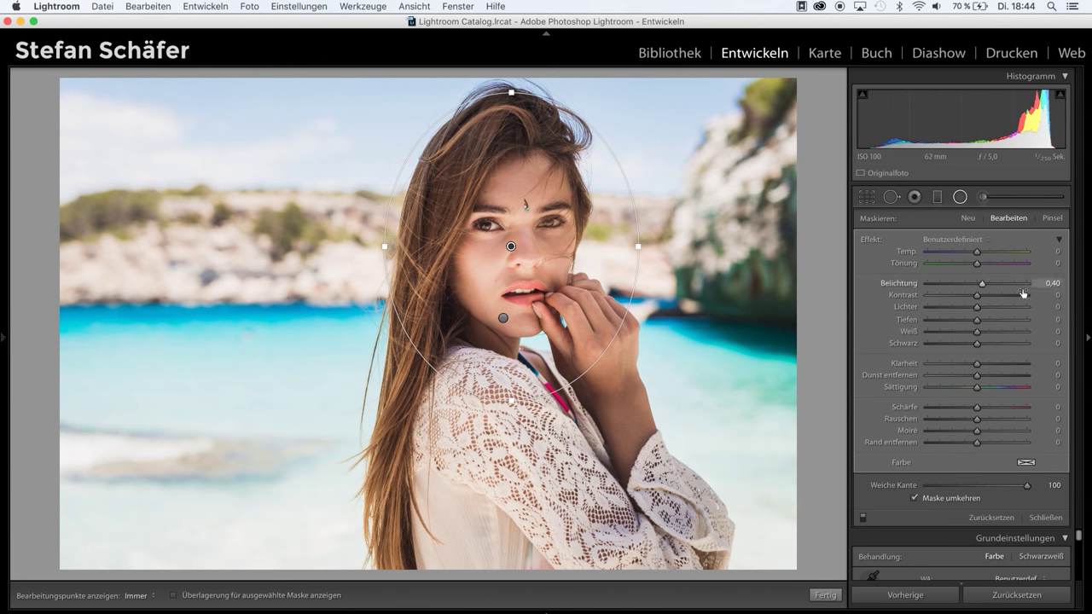
drag(551, 228, 552, 223)
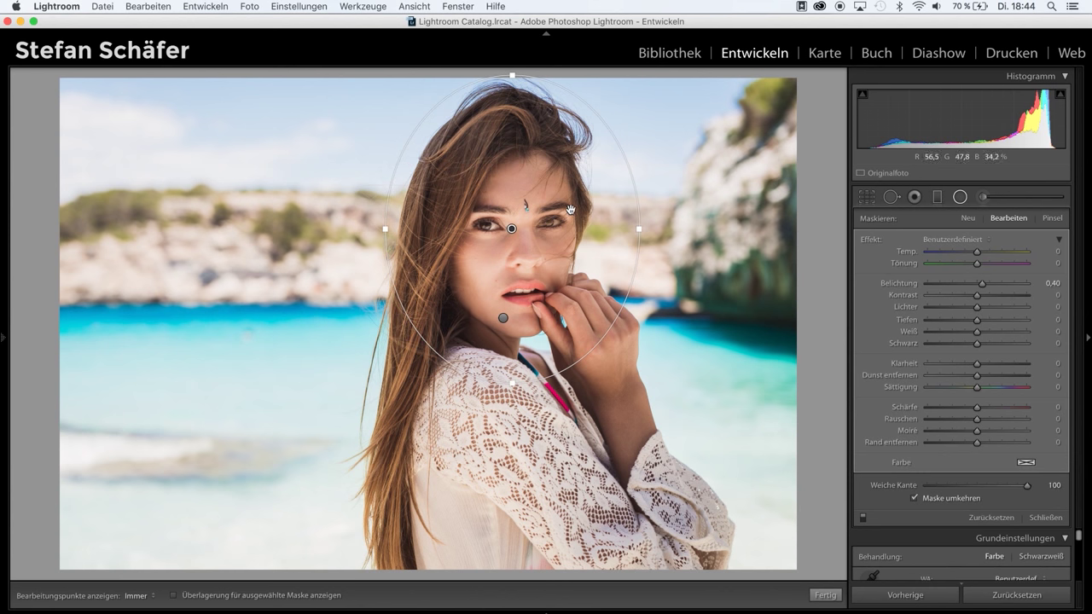
click(863, 518)
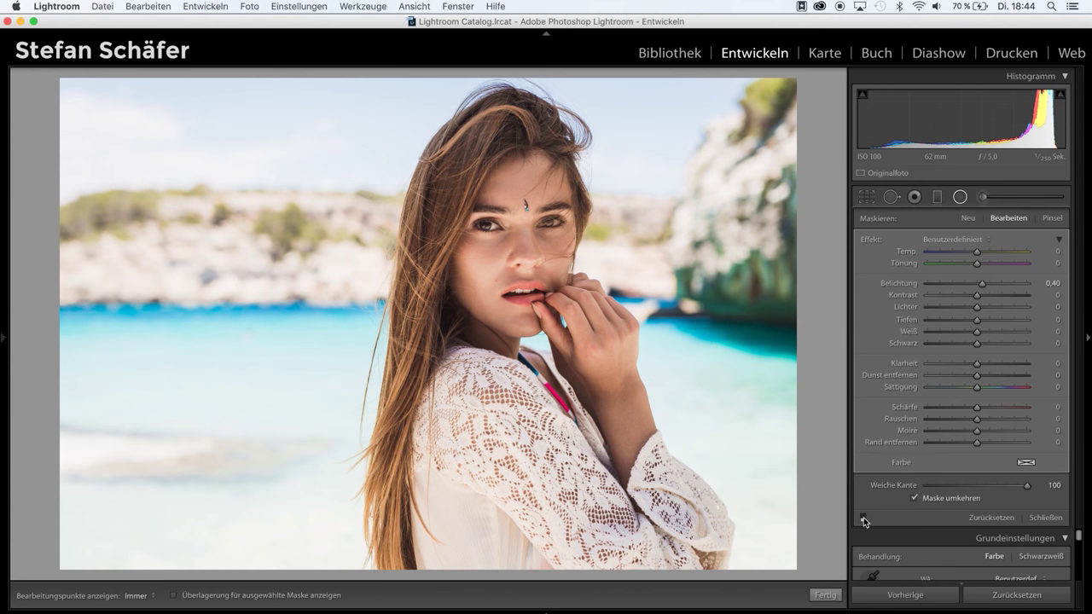
Step: Turn the face radial filter back on and revert to the 'Einstellungen zurücksetzen' history state (Temp 4.650)
key(h)
click(862, 518)
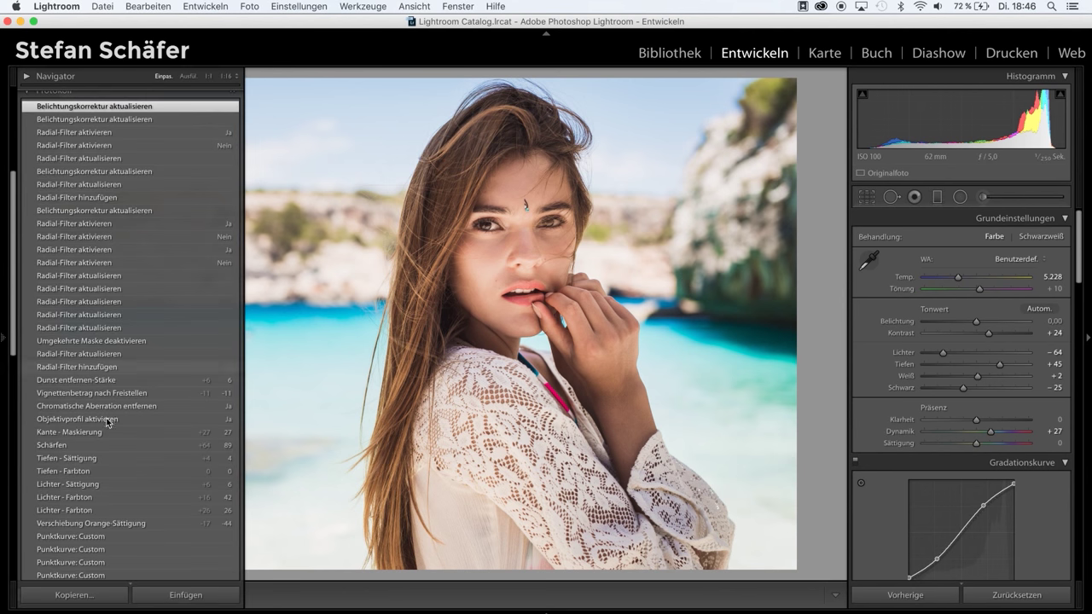
scroll(109, 435, down, 3)
scroll(109, 442, down, 3)
scroll(110, 442, down, 1)
click(109, 425)
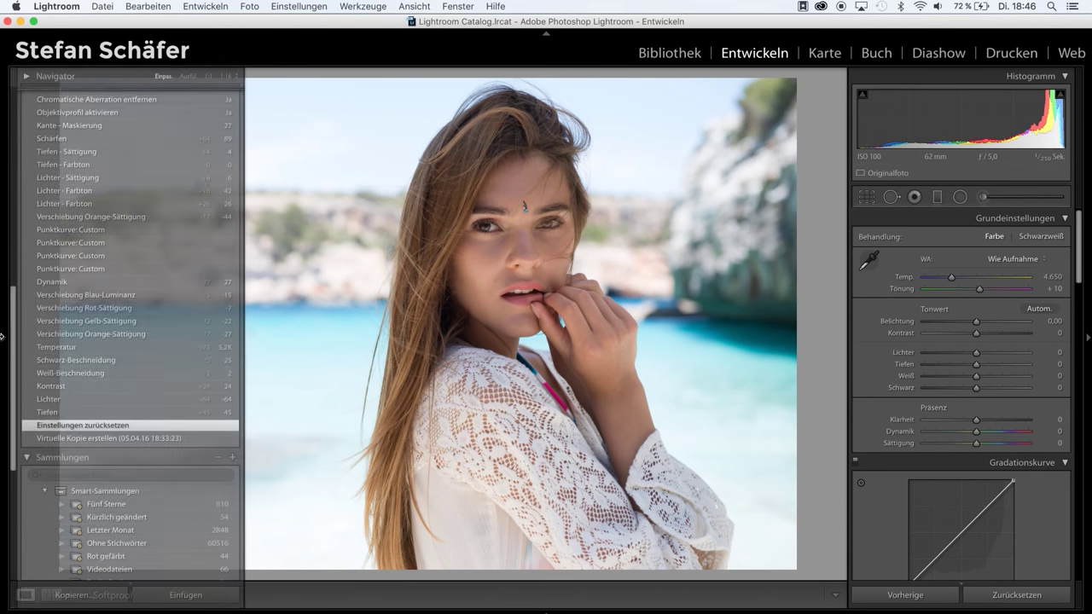
scroll(128, 266, up, 5)
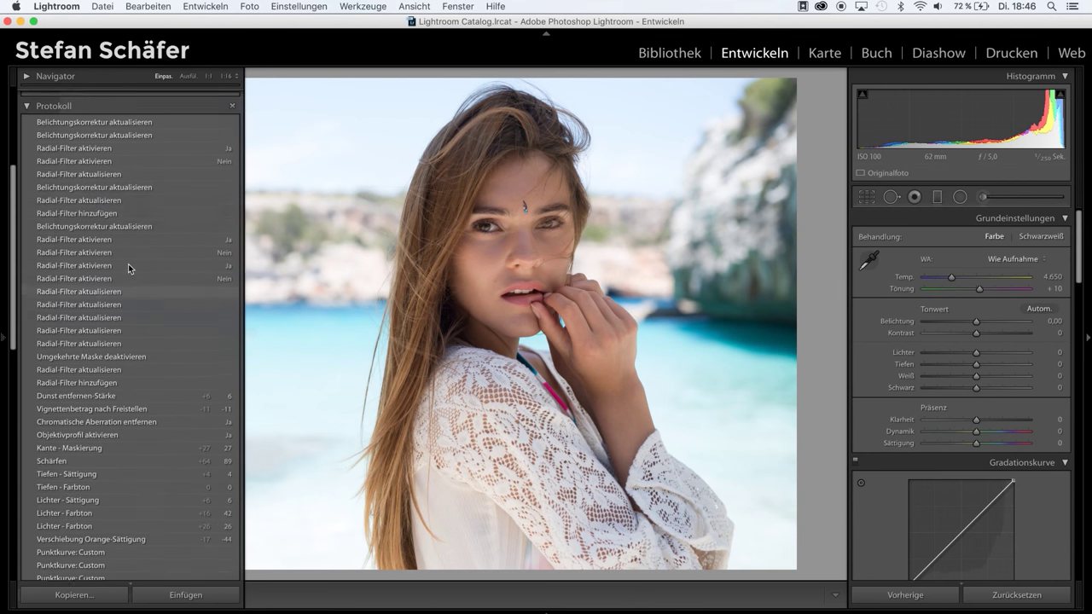
Step: Select the top history step 'Belichtungskorrektur aktualisieren', restoring Temp 5.228, Kontrast +24 and Dynamik +27
click(118, 162)
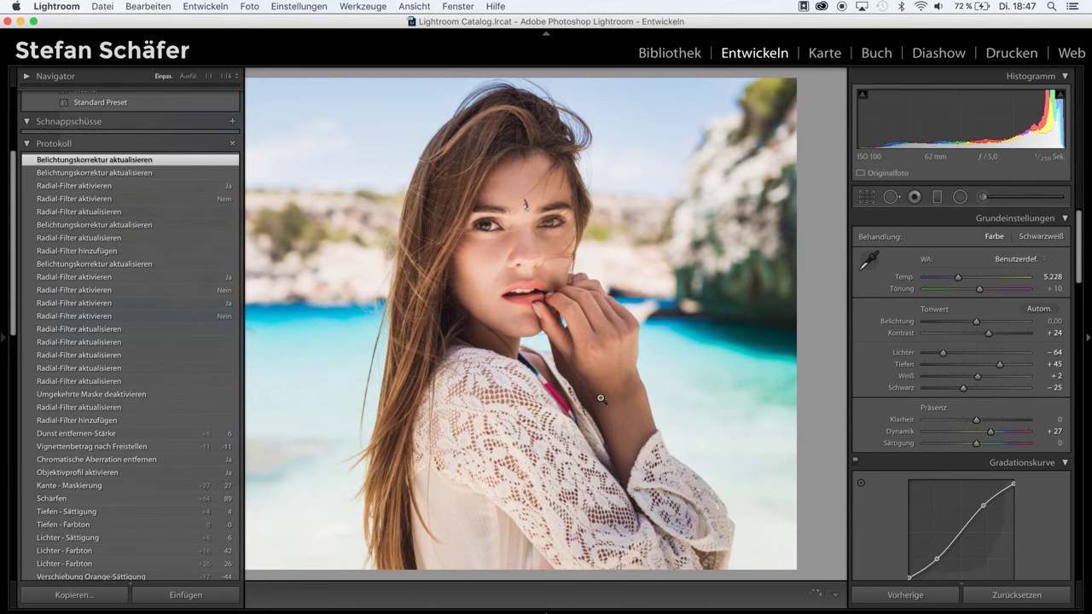